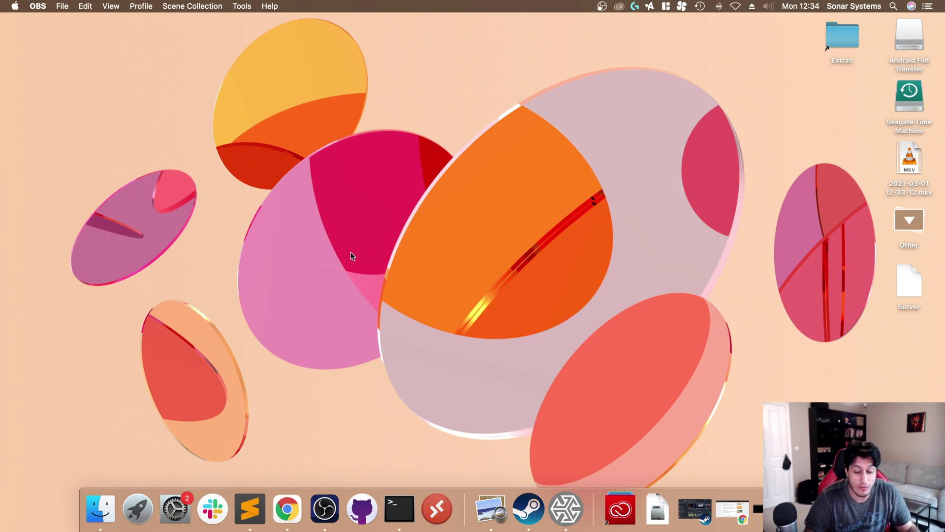
- Look over the Half-Life: Opposing Force and Half-Life: Source pages in Steam, then close Steam
{"action": "left_click", "coordinate": [692, 507]}
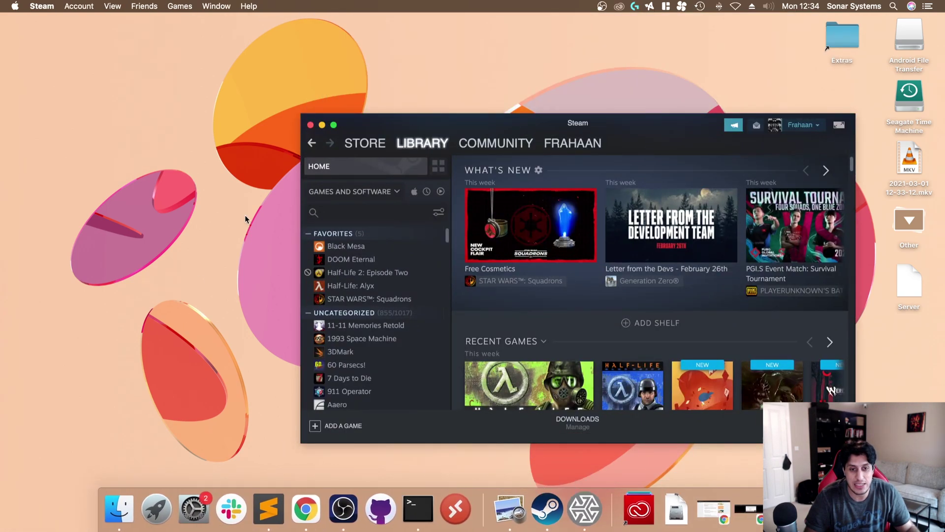
{"action": "scroll", "coordinate": [366, 360], "scroll_direction": "down", "scroll_amount": 10}
{"action": "scroll", "coordinate": [365, 360], "scroll_direction": "down", "scroll_amount": 20}
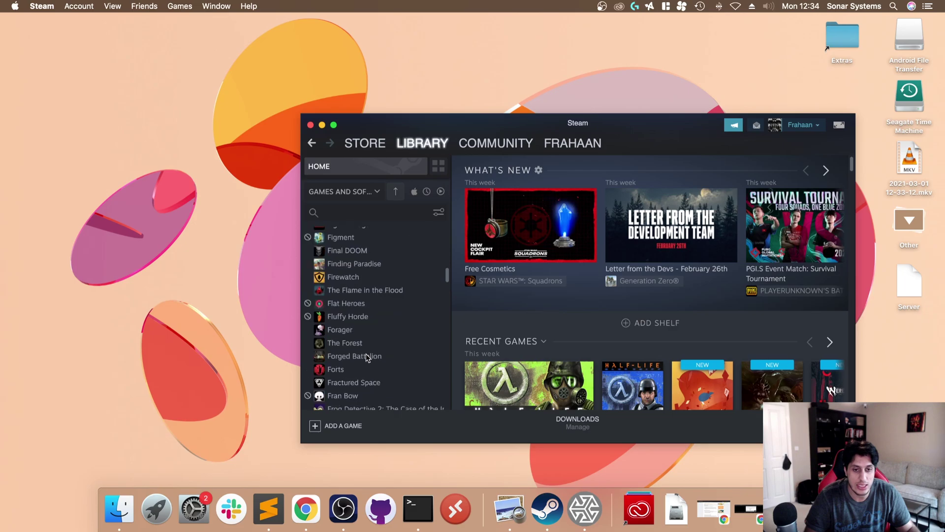
{"action": "scroll", "coordinate": [367, 355], "scroll_direction": "up", "scroll_amount": 8}
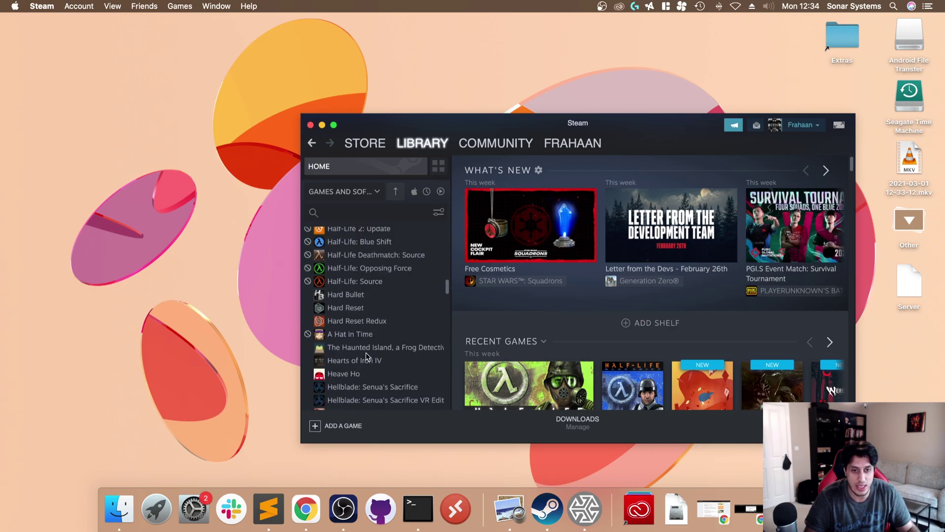
{"action": "left_click", "coordinate": [367, 268]}
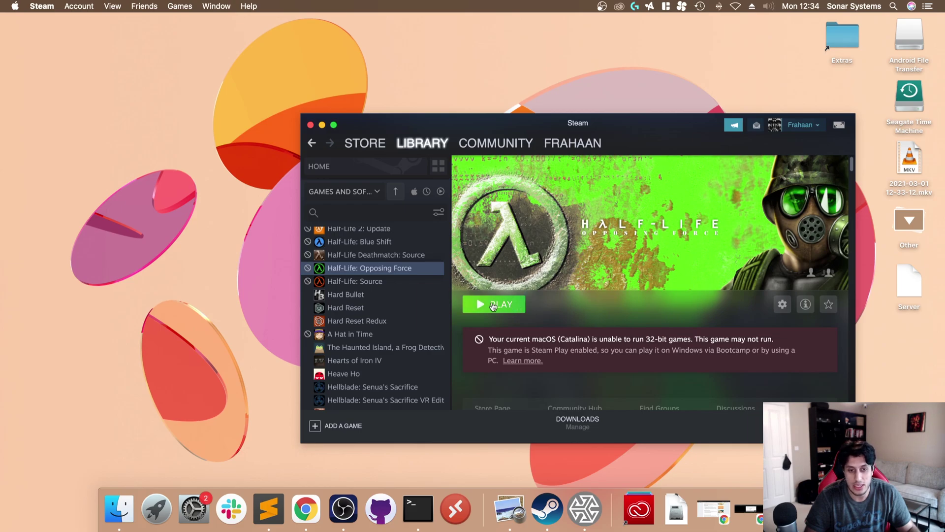
{"action": "left_click", "coordinate": [378, 281]}
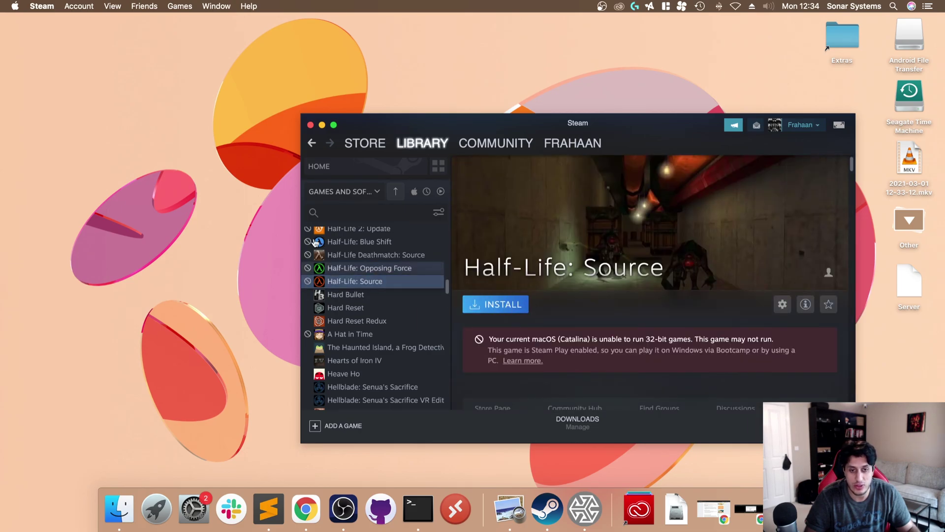
{"action": "left_click", "coordinate": [338, 267]}
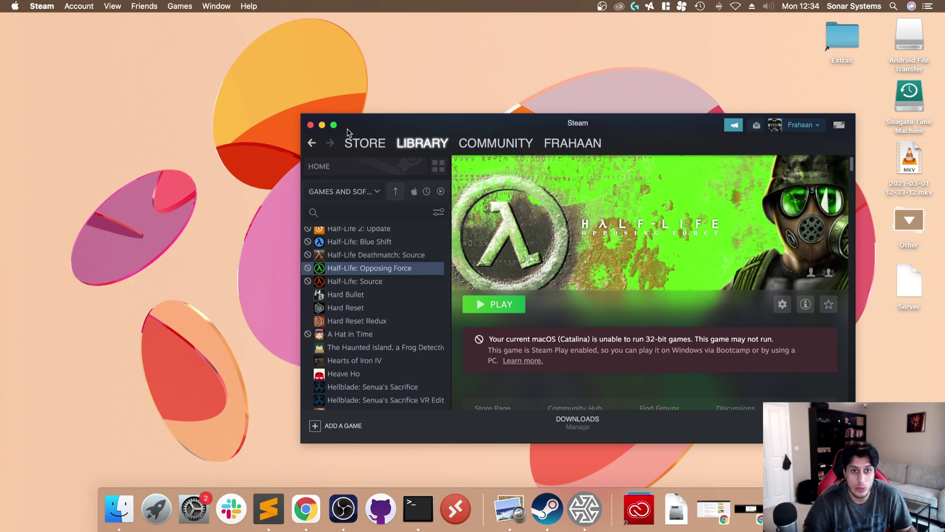
{"action": "left_click", "coordinate": [310, 125]}
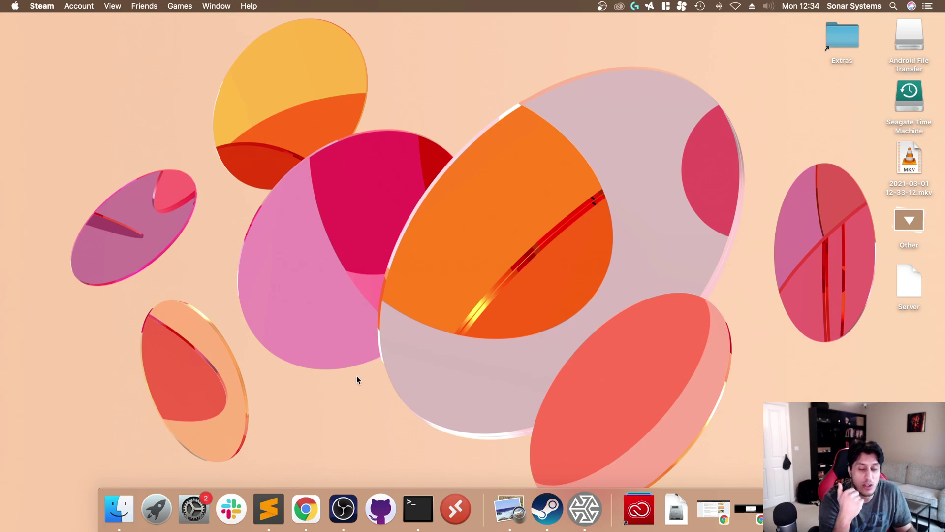
- Open a new Finder window in column view on the Macintosh HD drive
{"action": "right_click", "coordinate": [120, 507]}
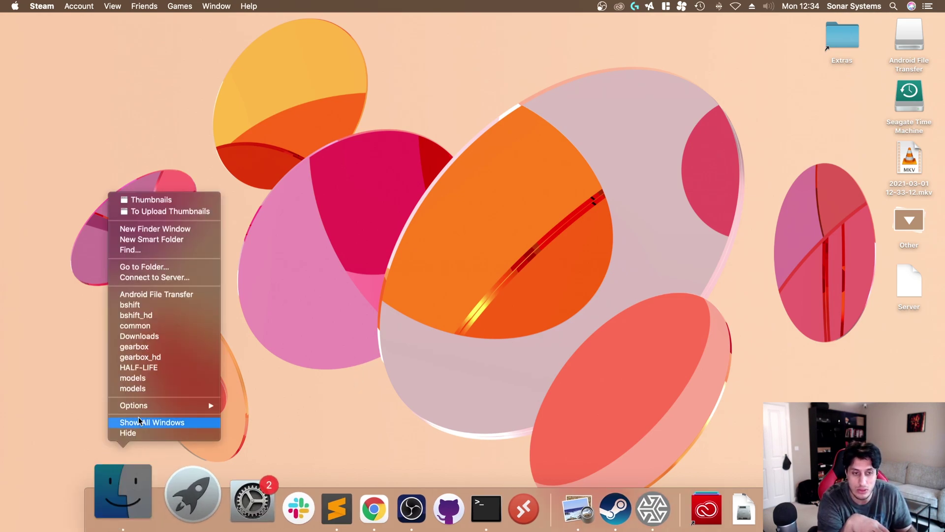
{"action": "left_click", "coordinate": [145, 228]}
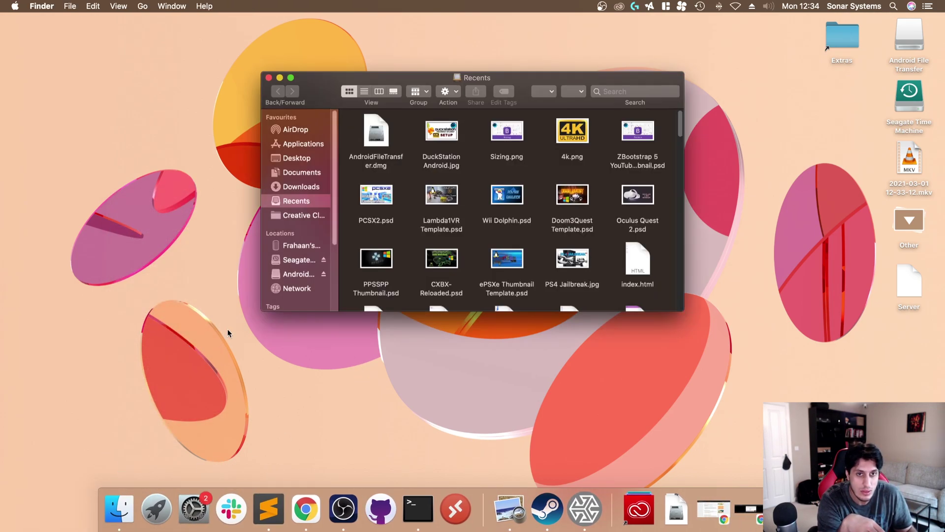
{"action": "left_click", "coordinate": [305, 244]}
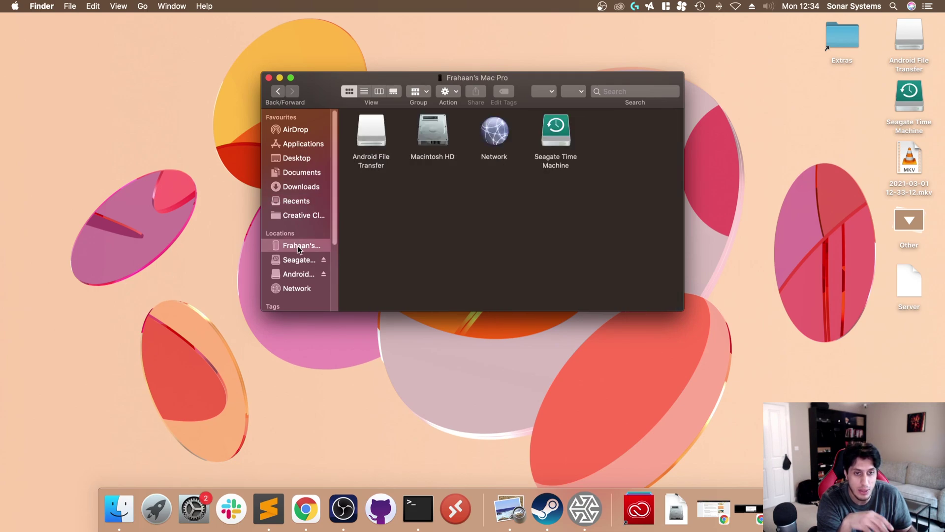
{"action": "left_click", "coordinate": [379, 92]}
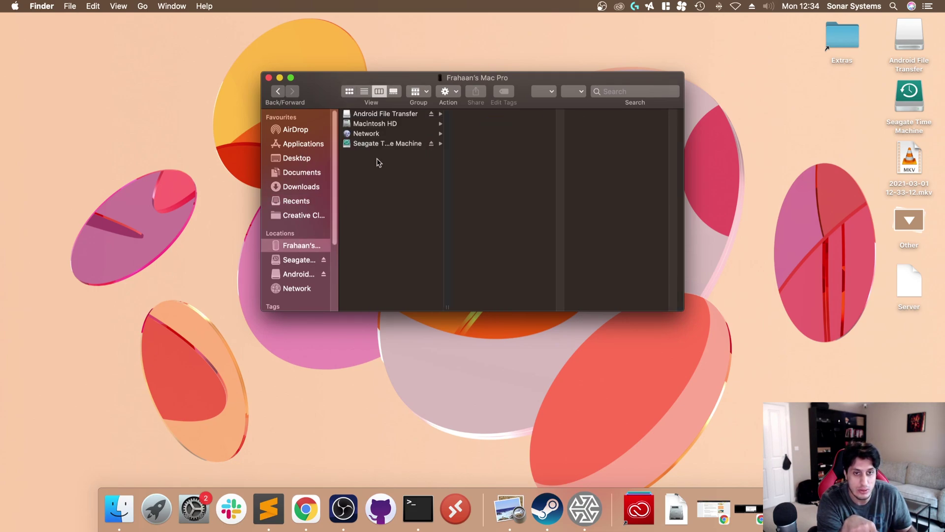
{"action": "left_click", "coordinate": [374, 145]}
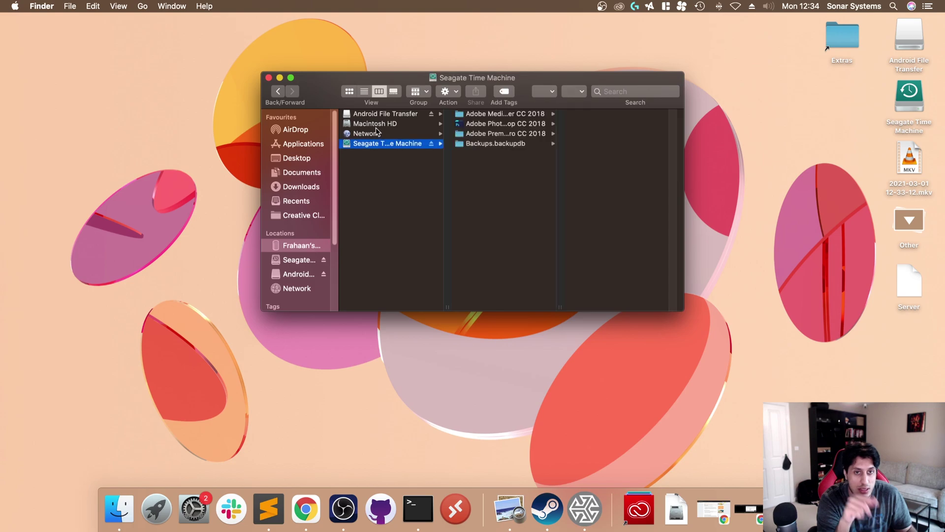
{"action": "left_click", "coordinate": [378, 124]}
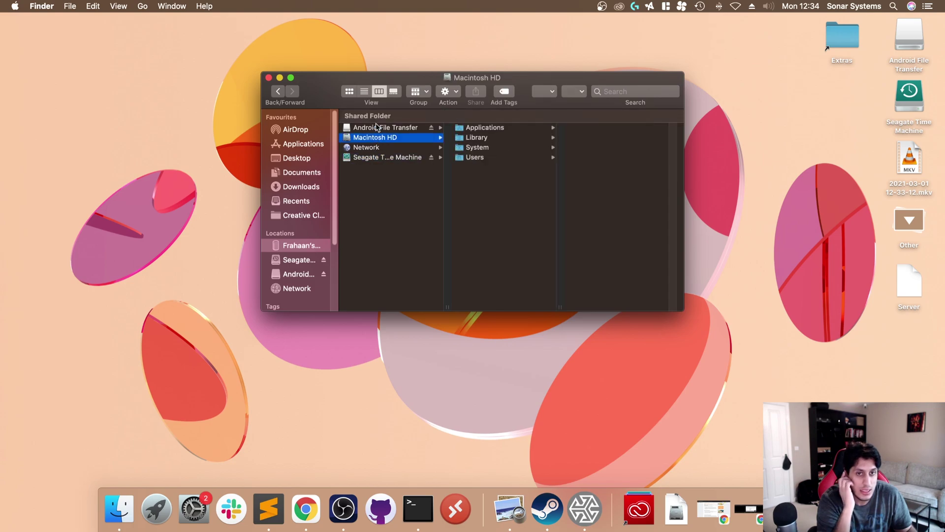
- Browse Users and the system Library's Application Support, then settle on the user's home folder
{"action": "left_click", "coordinate": [472, 158]}
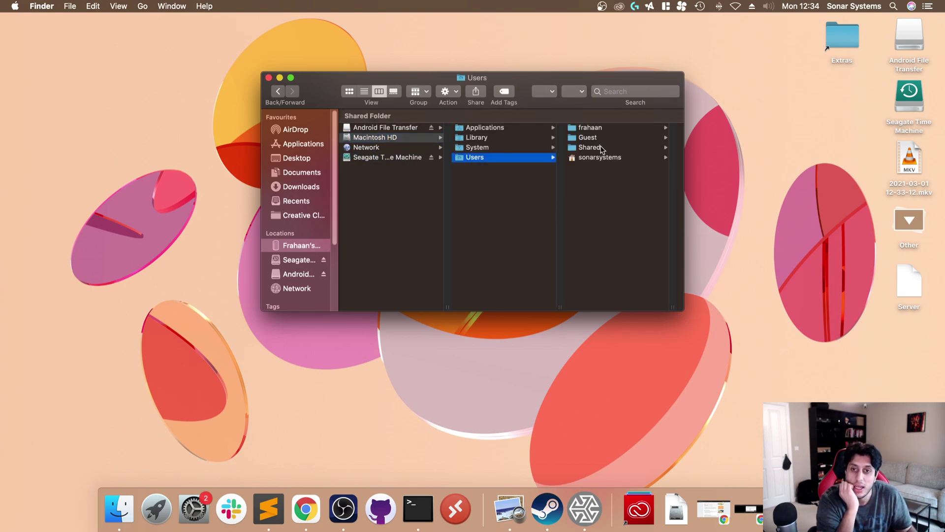
{"action": "left_click", "coordinate": [534, 138]}
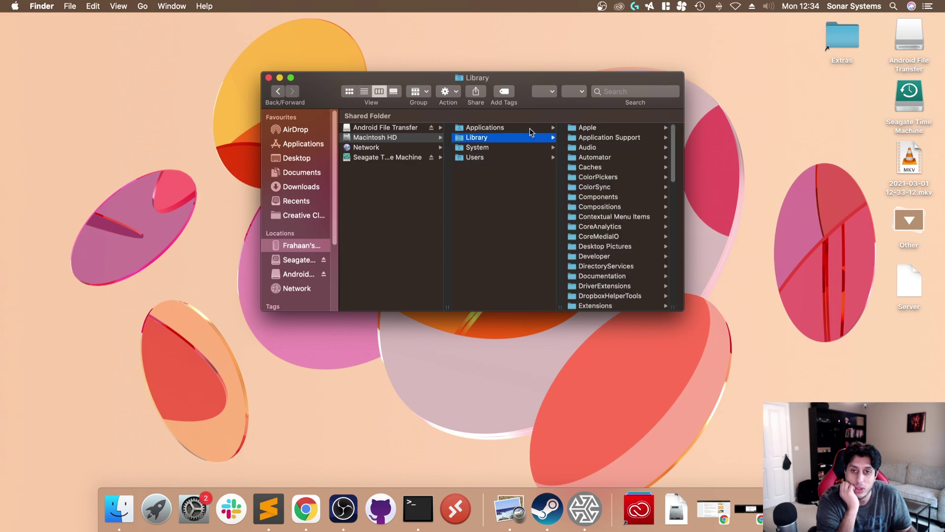
{"action": "left_click", "coordinate": [605, 138]}
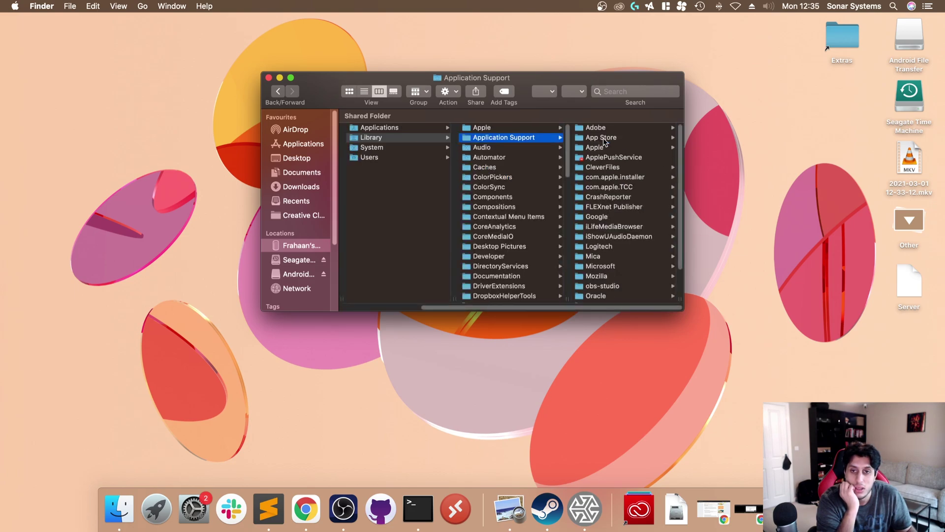
{"action": "scroll", "coordinate": [613, 148], "scroll_direction": "down", "scroll_amount": 3}
{"action": "scroll", "coordinate": [622, 207], "scroll_direction": "up", "scroll_amount": 3}
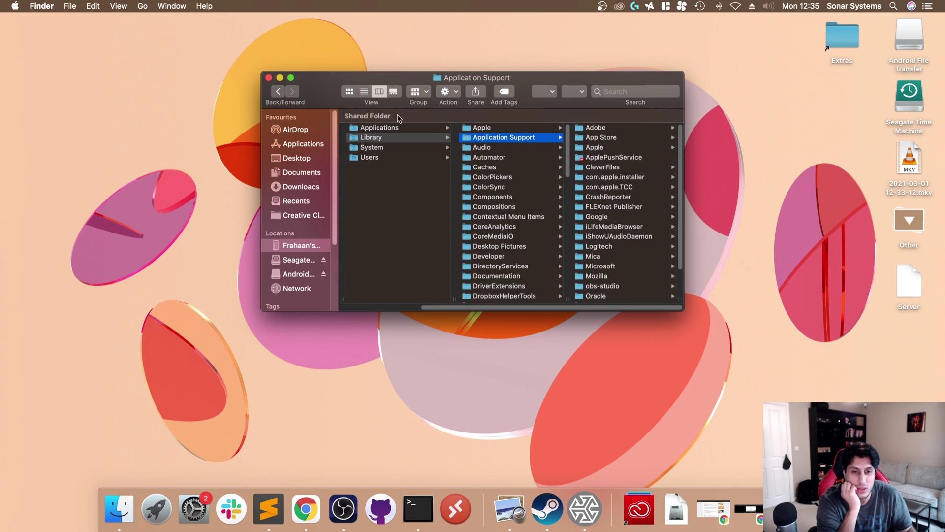
{"action": "scroll", "coordinate": [510, 146], "scroll_direction": "down", "scroll_amount": 2}
{"action": "scroll", "coordinate": [512, 146], "scroll_direction": "up", "scroll_amount": 2}
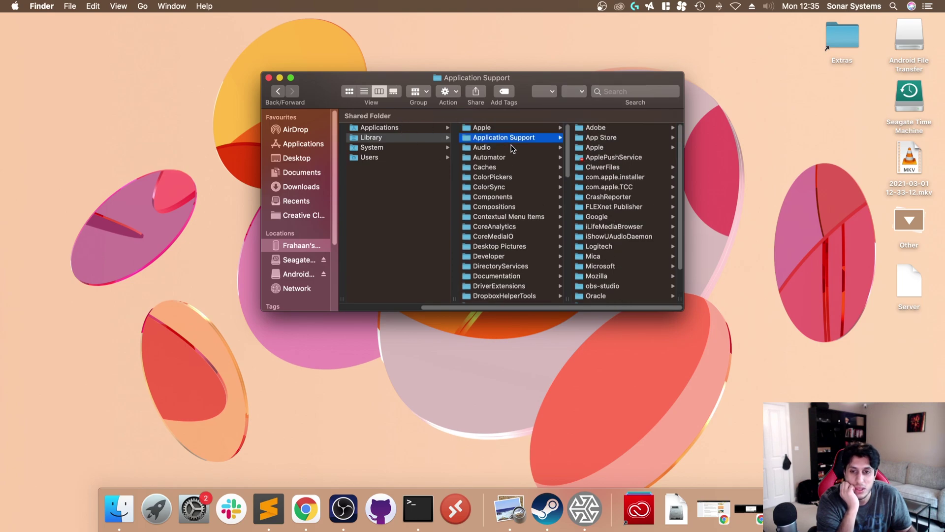
{"action": "scroll", "coordinate": [512, 148], "scroll_direction": "down", "scroll_amount": 10}
{"action": "scroll", "coordinate": [512, 147], "scroll_direction": "down", "scroll_amount": 5}
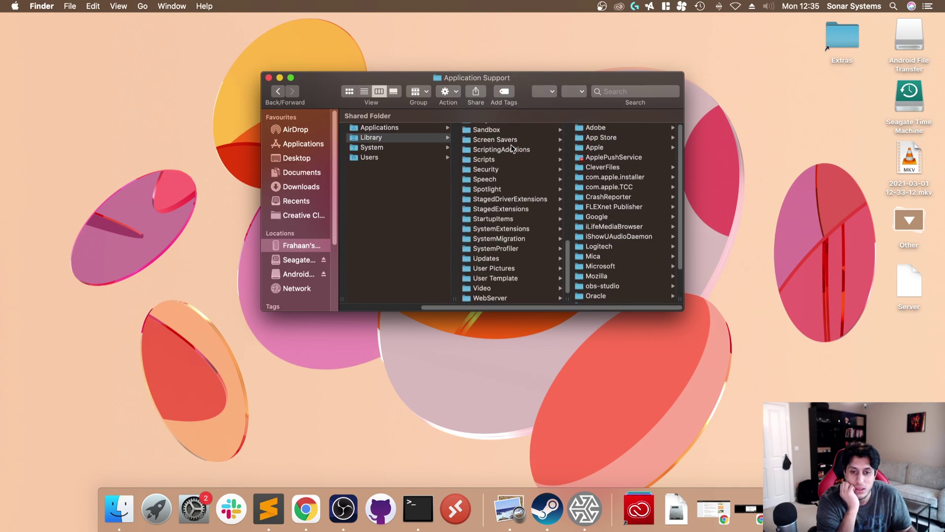
{"action": "scroll", "coordinate": [512, 147], "scroll_direction": "up", "scroll_amount": 15}
{"action": "left_click", "coordinate": [409, 156]}
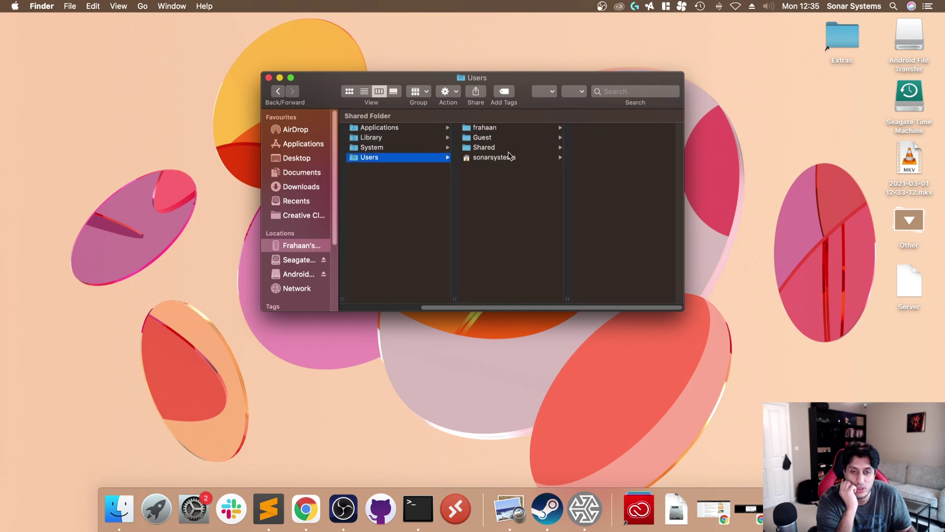
{"action": "left_click", "coordinate": [510, 156]}
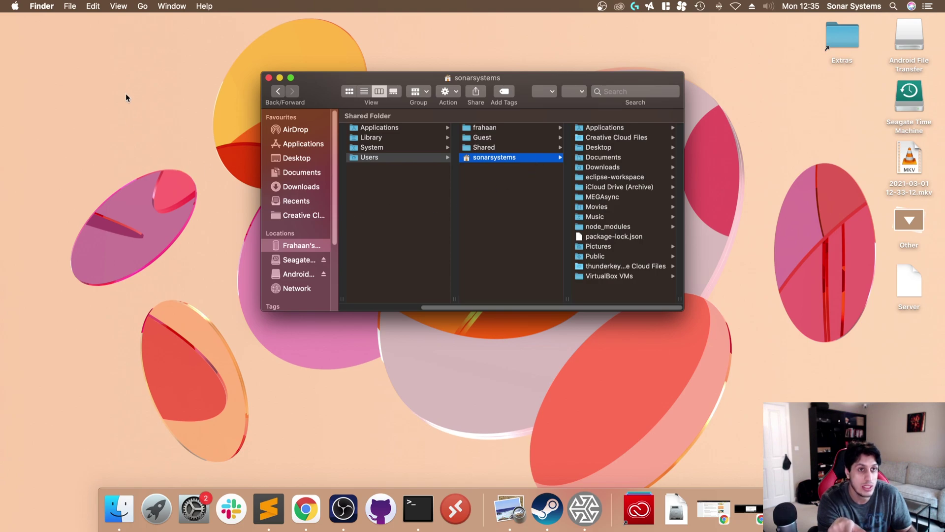
{"action": "left_click", "coordinate": [143, 6]}
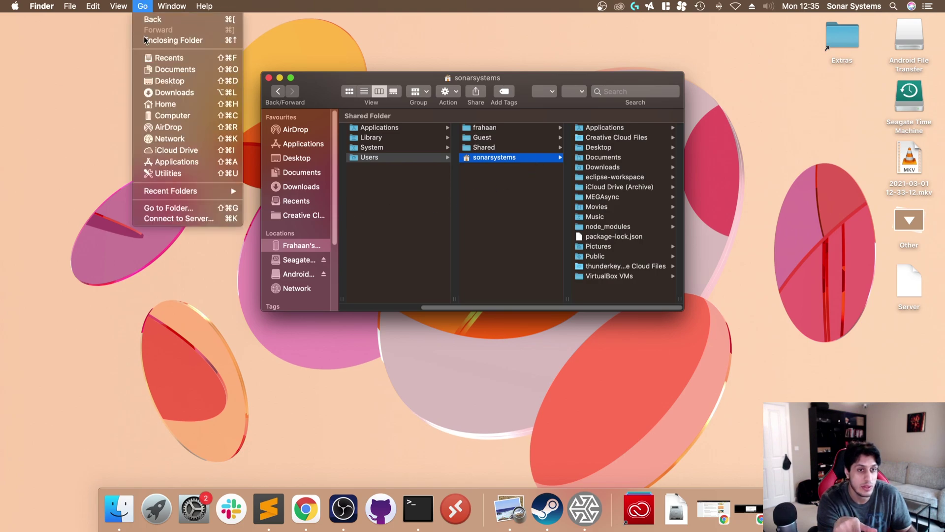
- Jump to ~/Library and drill into Application Support > Steam > steamapps > common > HALF-LIFE
{"action": "left_click", "coordinate": [163, 213]}
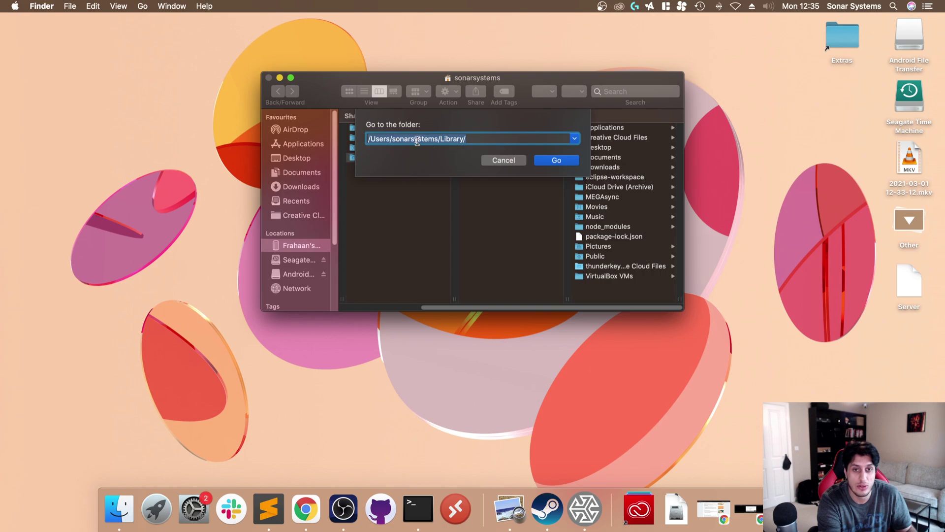
{"action": "left_click", "coordinate": [545, 162]}
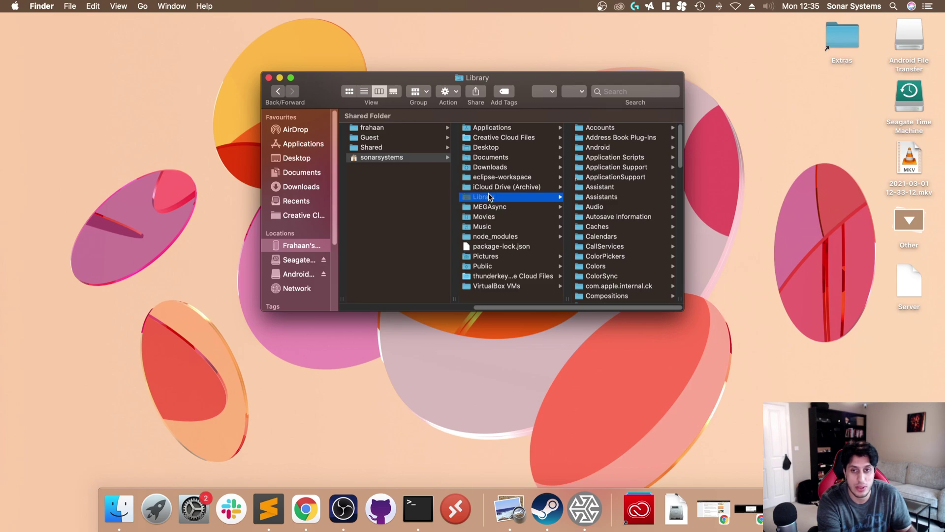
{"action": "left_click", "coordinate": [636, 168]}
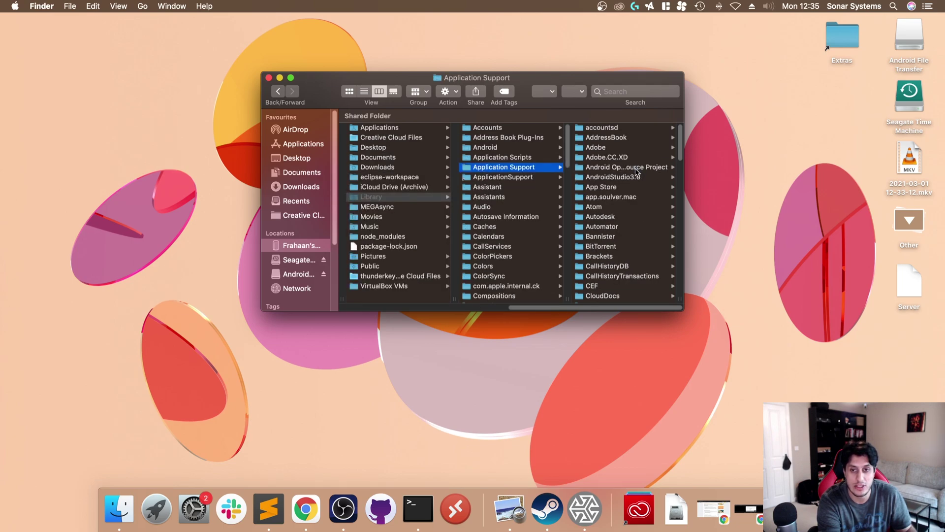
{"action": "scroll", "coordinate": [636, 172], "scroll_direction": "down", "scroll_amount": 15}
{"action": "left_click", "coordinate": [606, 201]}
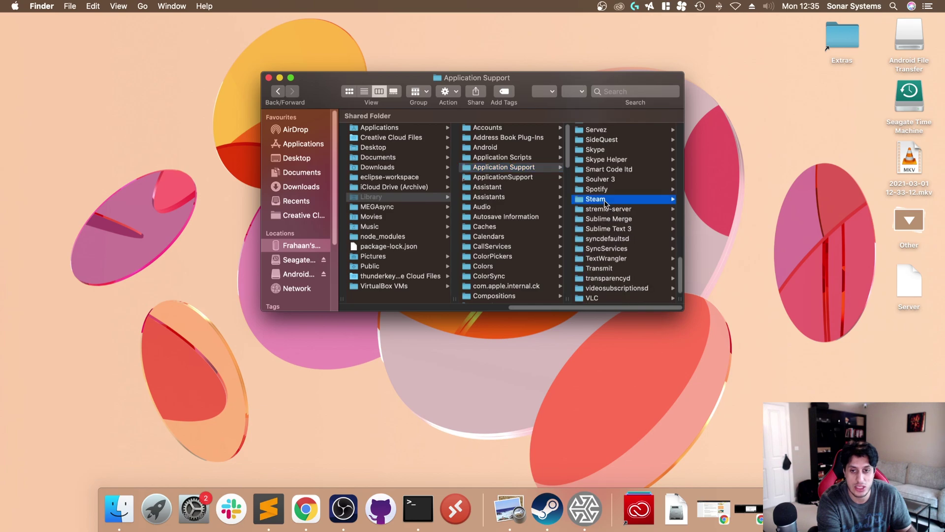
{"action": "key", "text": "Right"}
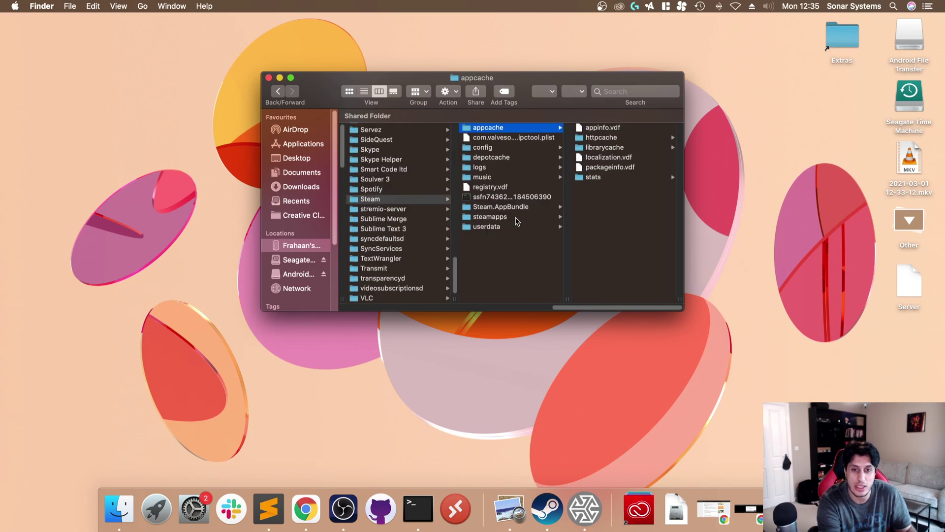
{"action": "left_click", "coordinate": [510, 219]}
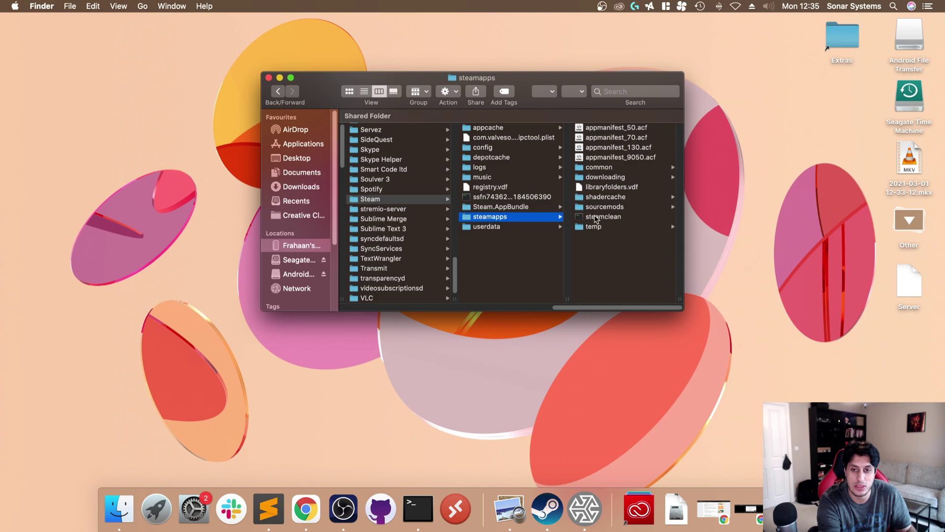
{"action": "left_click", "coordinate": [602, 169]}
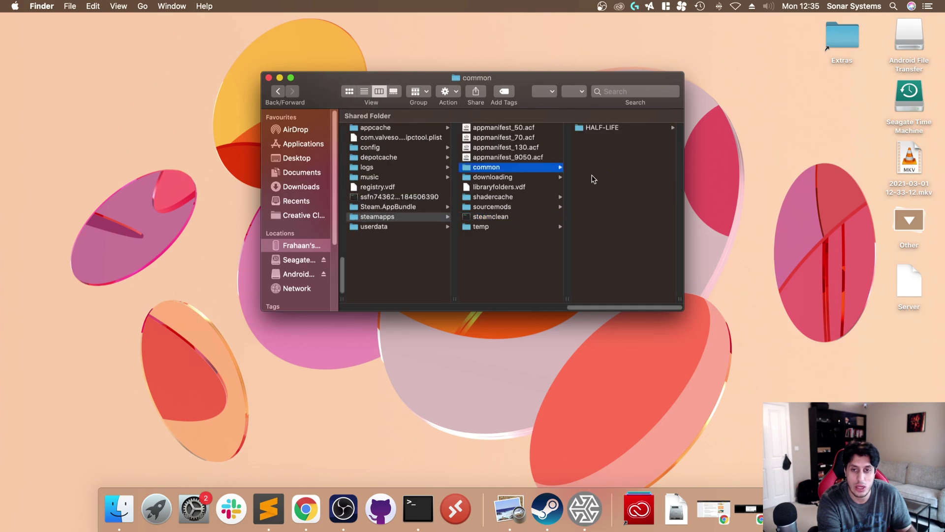
{"action": "left_click", "coordinate": [591, 131]}
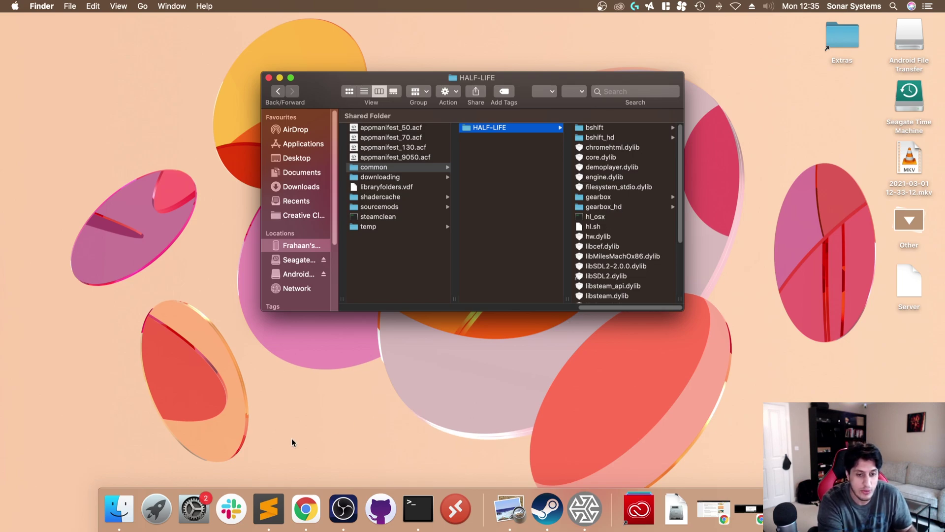
- Restore the Lambda1VR guide in Chrome and scroll to the 'Install the HD Textures Pack' section
{"action": "right_click", "coordinate": [306, 508]}
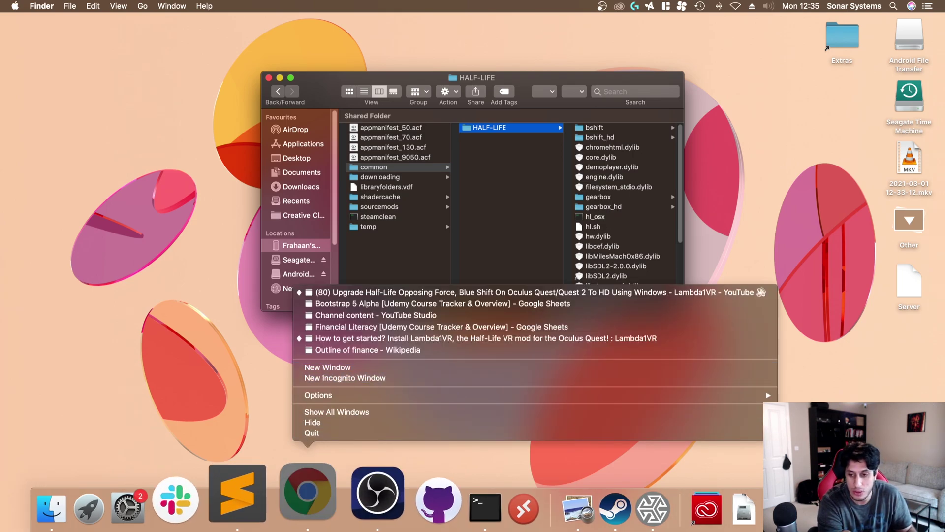
{"action": "left_click", "coordinate": [492, 455]}
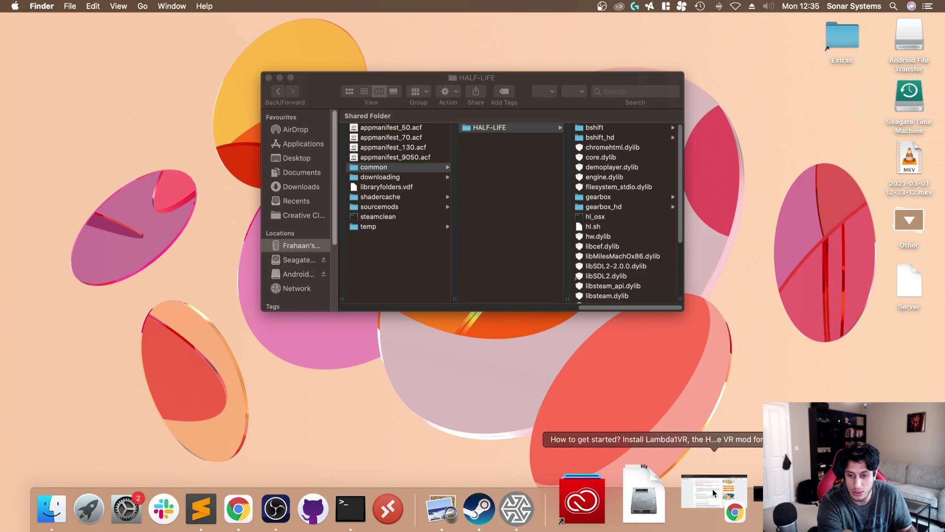
{"action": "left_click", "coordinate": [713, 493]}
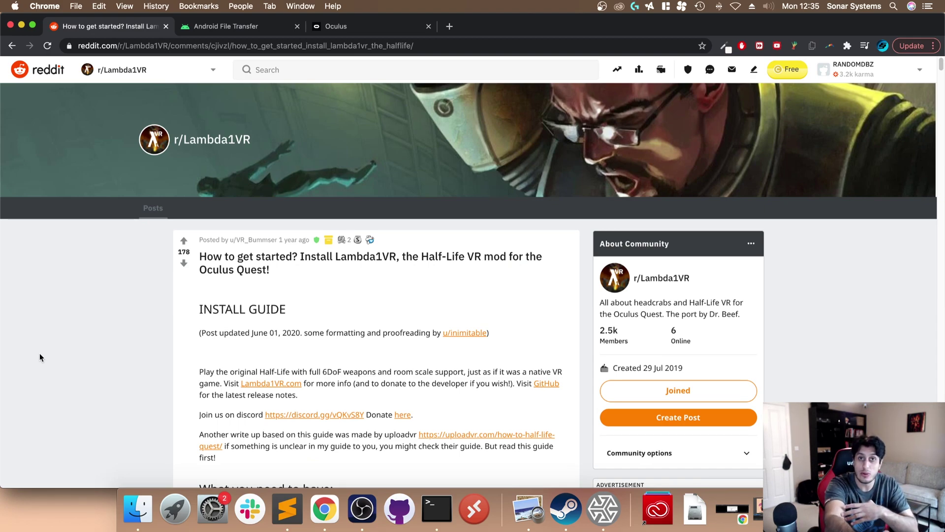
{"action": "scroll", "coordinate": [39, 357], "scroll_direction": "down", "scroll_amount": 10}
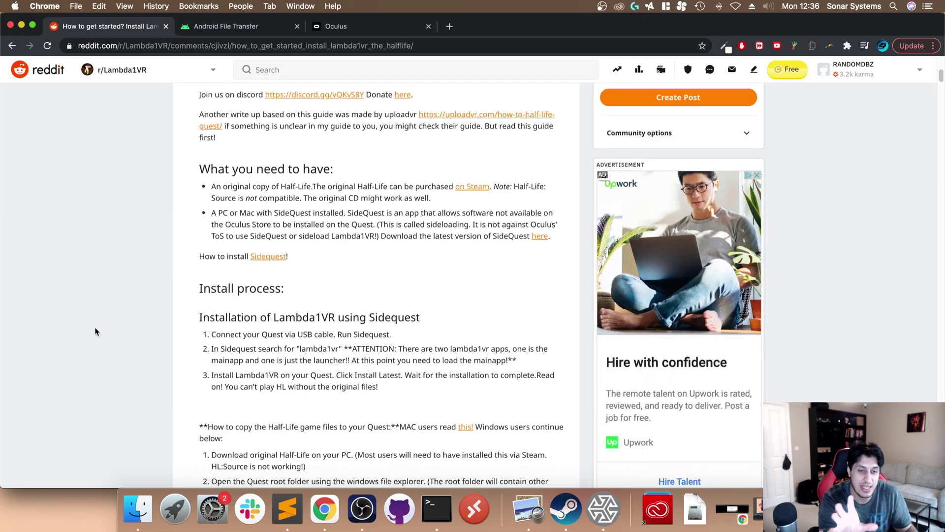
{"action": "scroll", "coordinate": [98, 327], "scroll_direction": "down", "scroll_amount": 15}
{"action": "scroll", "coordinate": [194, 297], "scroll_direction": "down", "scroll_amount": 18}
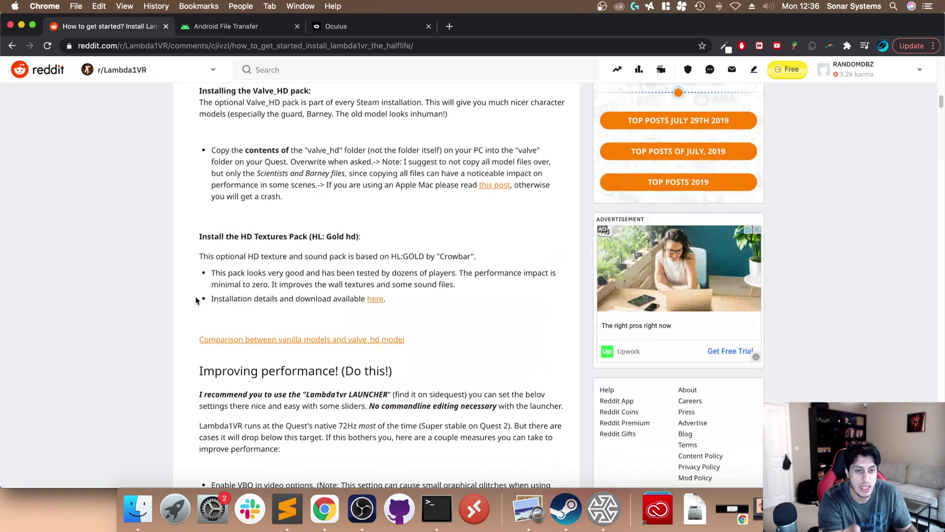
{"action": "scroll", "coordinate": [239, 304], "scroll_direction": "up", "scroll_amount": 10}
{"action": "scroll", "coordinate": [239, 305], "scroll_direction": "up", "scroll_amount": 17}
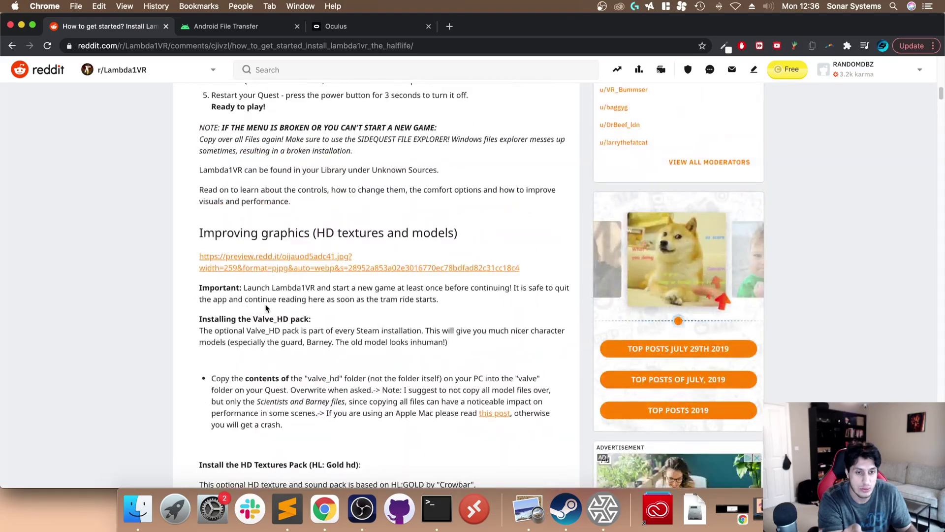
{"action": "scroll", "coordinate": [296, 274], "scroll_direction": "up", "scroll_amount": 14}
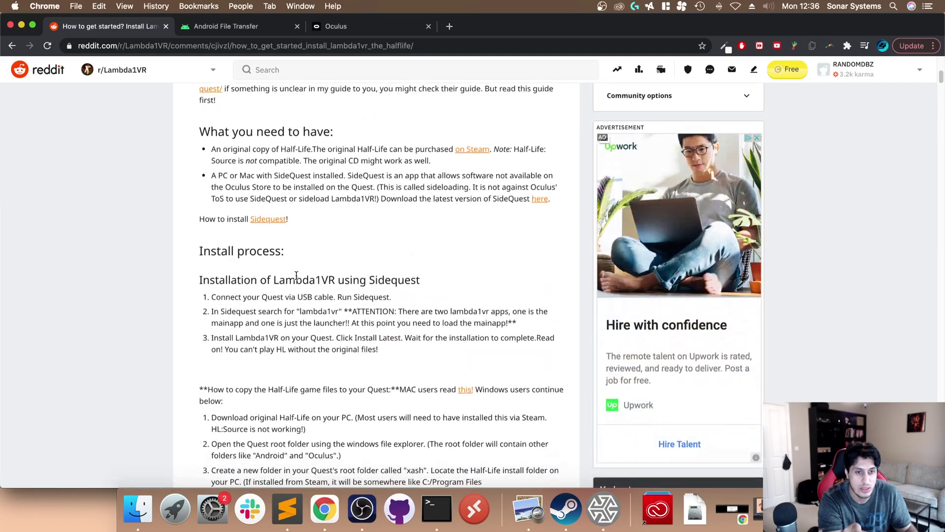
{"action": "scroll", "coordinate": [275, 298], "scroll_direction": "down", "scroll_amount": 20}
{"action": "scroll", "coordinate": [275, 298], "scroll_direction": "down", "scroll_amount": 4}
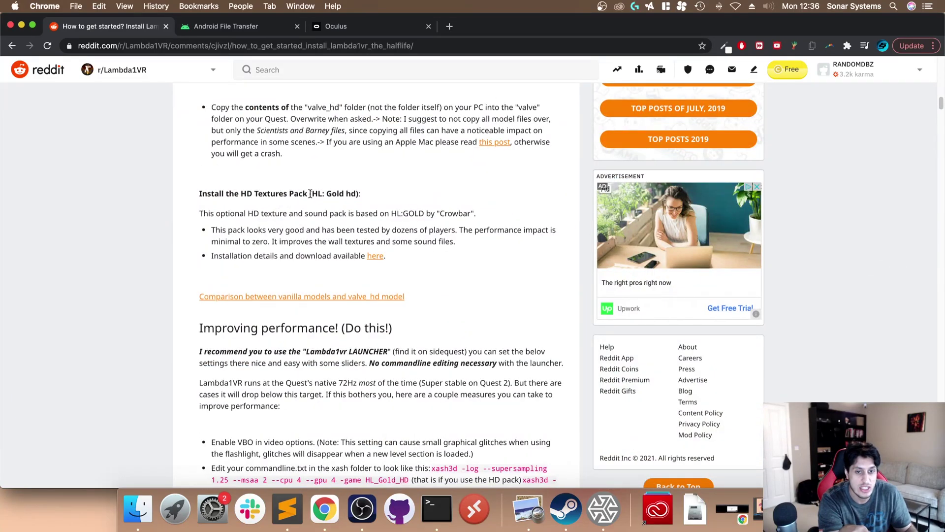
- Open the HD Texture Pack download post in a new tab
{"action": "left_click", "coordinate": [374, 258]}
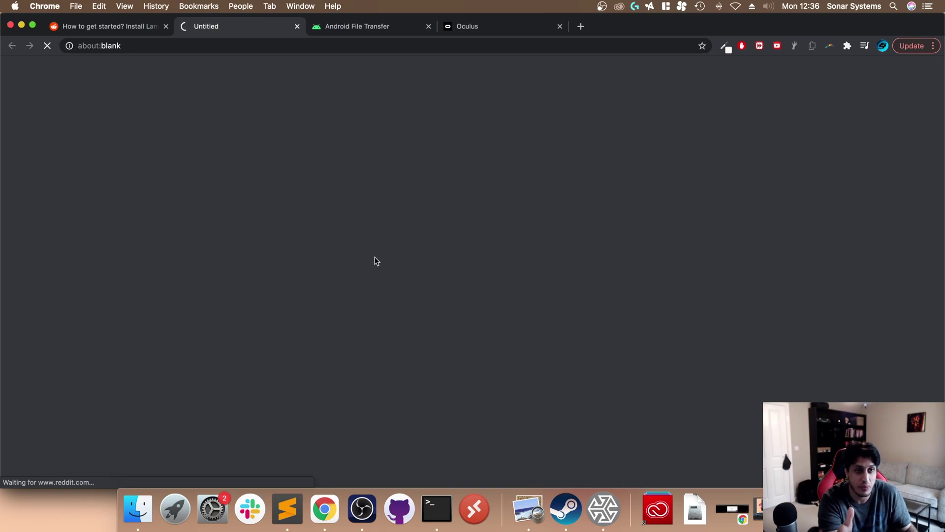
{"action": "scroll", "coordinate": [395, 260], "scroll_direction": "down", "scroll_amount": 5}
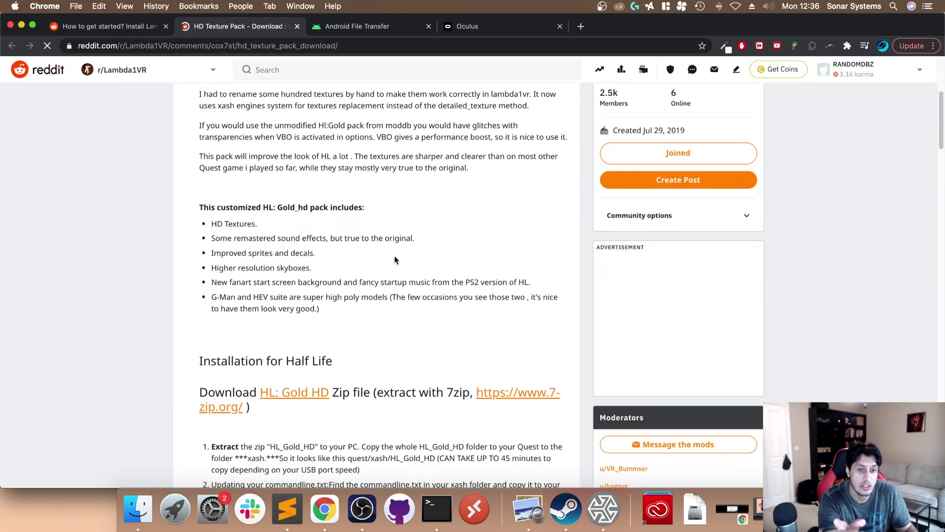
{"action": "scroll", "coordinate": [395, 260], "scroll_direction": "down", "scroll_amount": 1}
- In the HL: Gold HD Drive folder, download hl gold.7z past the virus warning, then cancel it
{"action": "left_click", "coordinate": [239, 332]}
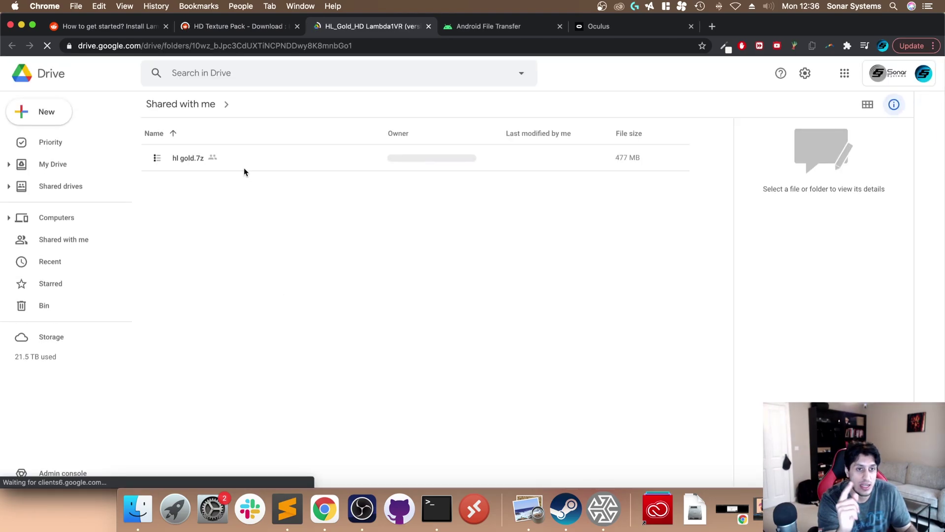
{"action": "left_click", "coordinate": [243, 169]}
{"action": "right_click", "coordinate": [243, 169]}
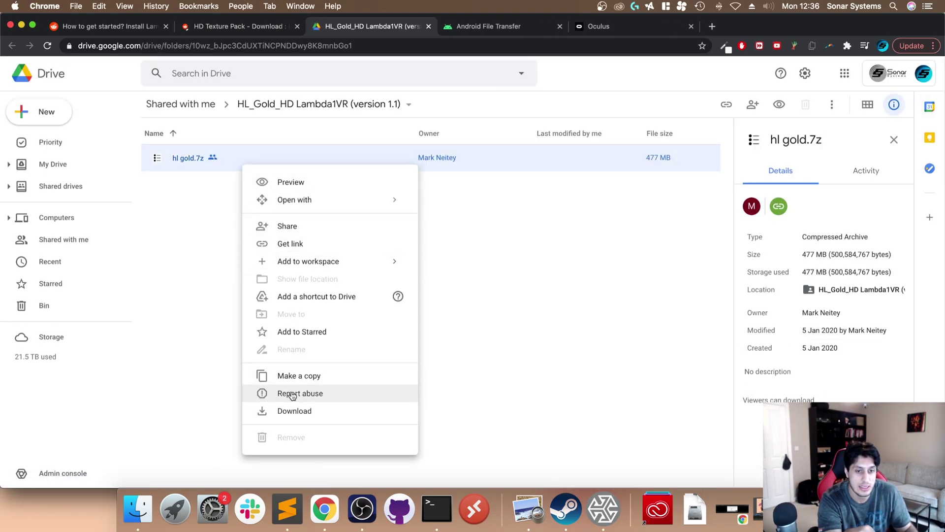
{"action": "left_click", "coordinate": [294, 409]}
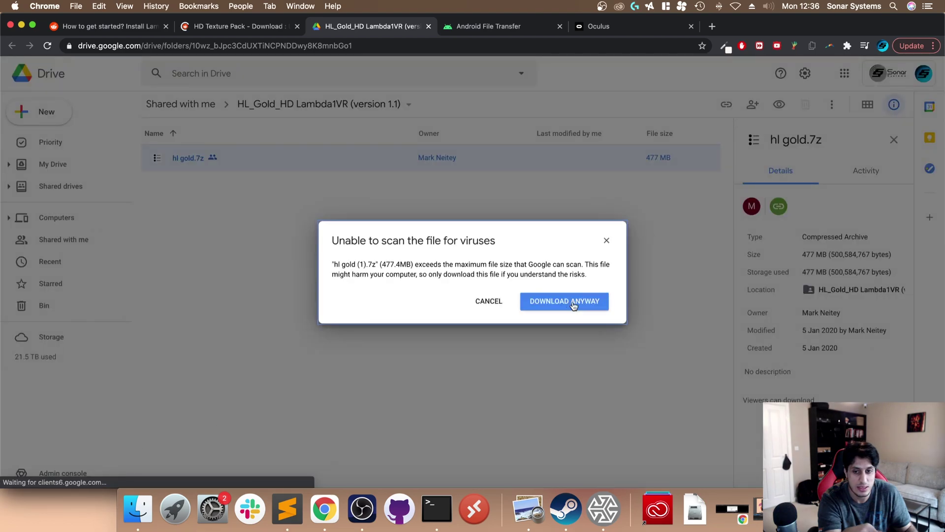
{"action": "left_click", "coordinate": [574, 305]}
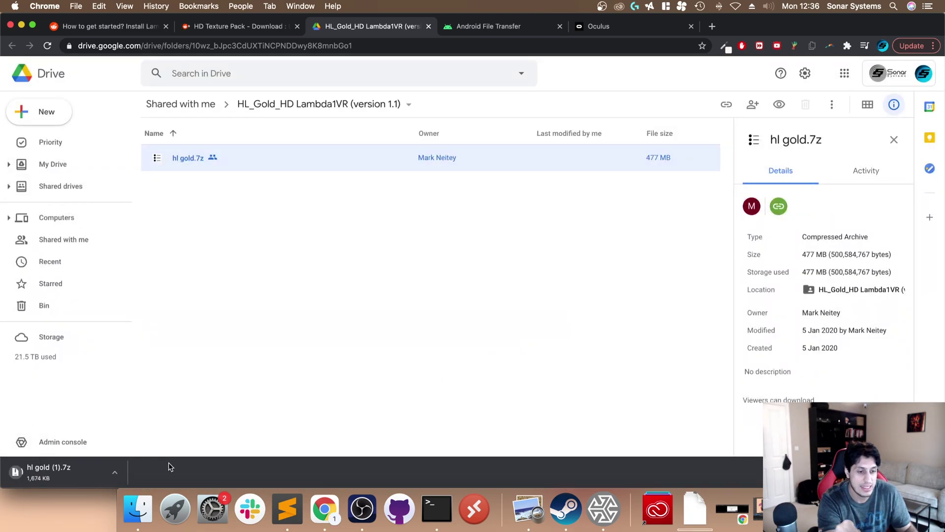
{"action": "left_click", "coordinate": [115, 472]}
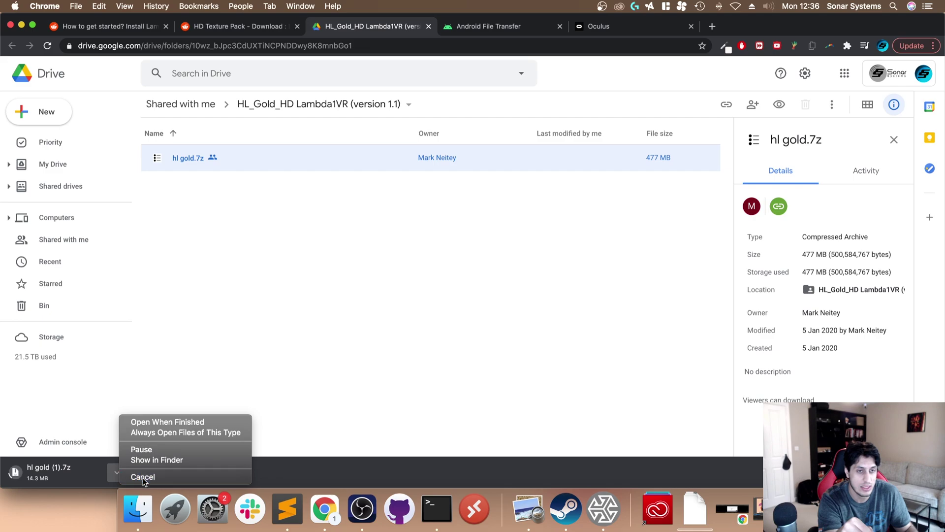
{"action": "left_click", "coordinate": [143, 477]}
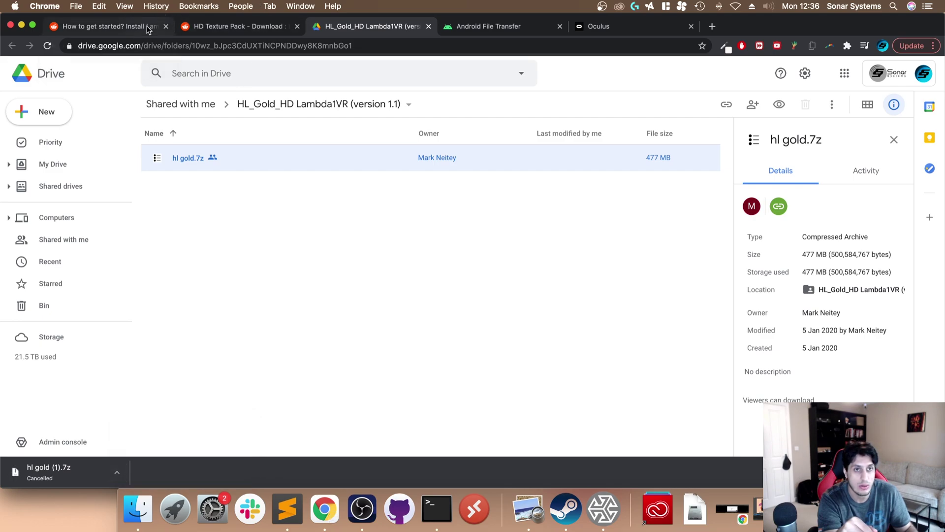
- Close the guide, Reddit post and Drive tabs, then download the Android File Transfer installer
{"action": "left_click", "coordinate": [166, 26]}
{"action": "left_click", "coordinate": [166, 26]}
{"action": "left_click", "coordinate": [166, 27]}
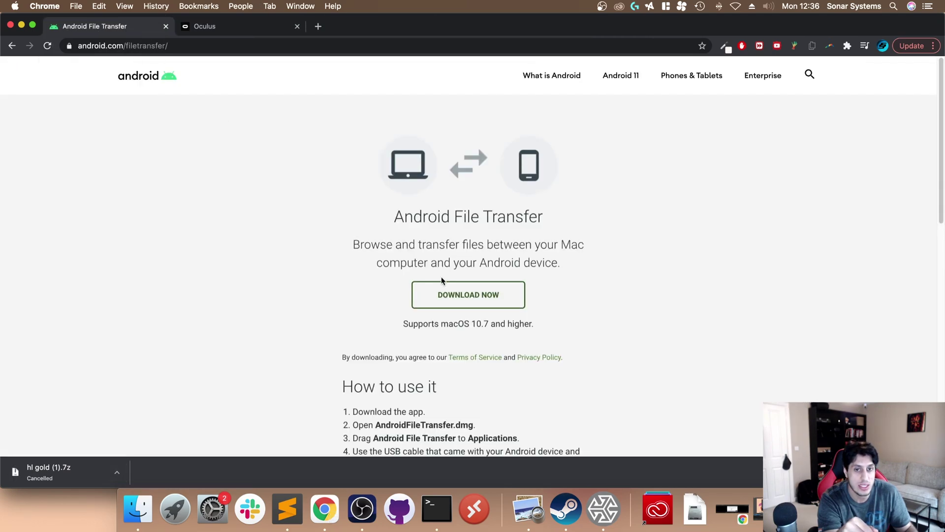
{"action": "left_click", "coordinate": [111, 46]}
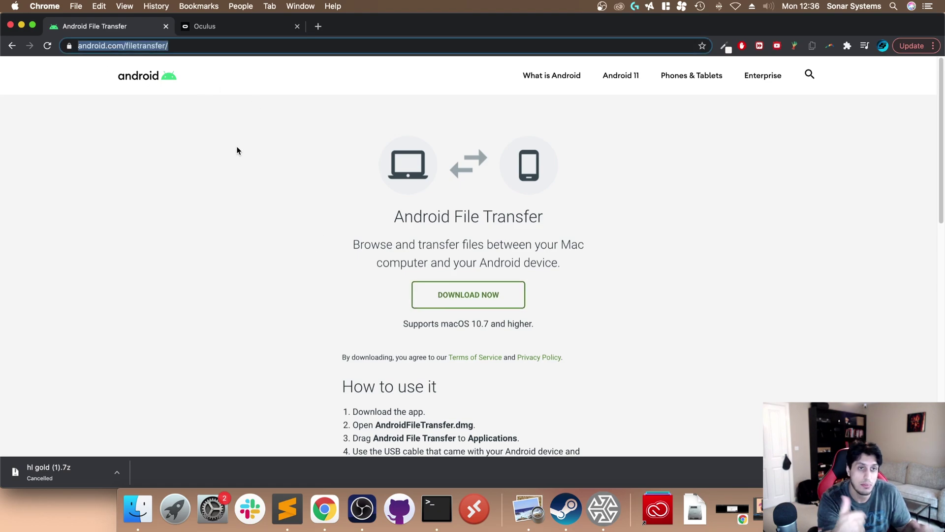
{"action": "left_click", "coordinate": [519, 306]}
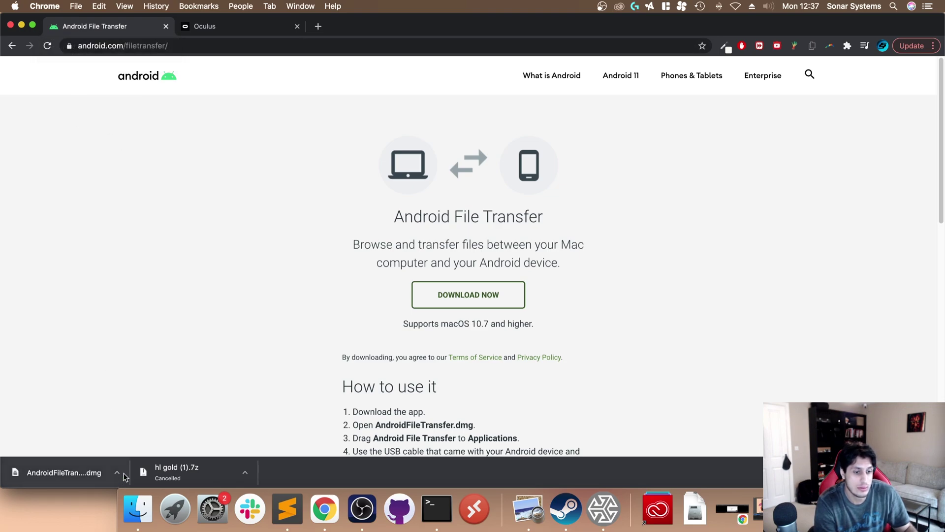
- Close the Android File Transfer tab, minimize Chrome, and trash AndroidFileTransfer (1).dmg from Downloads
{"action": "key", "text": "super+w"}
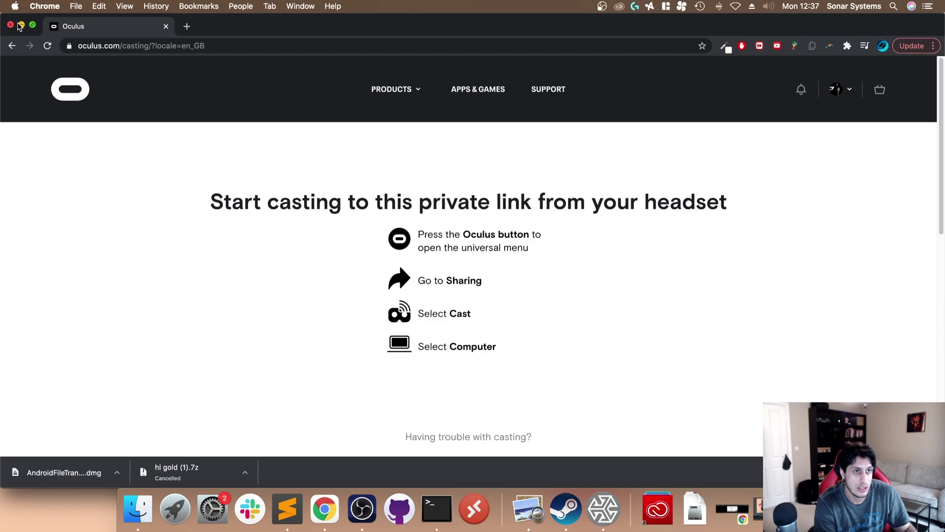
{"action": "left_click", "coordinate": [21, 25]}
{"action": "left_click", "coordinate": [688, 518]}
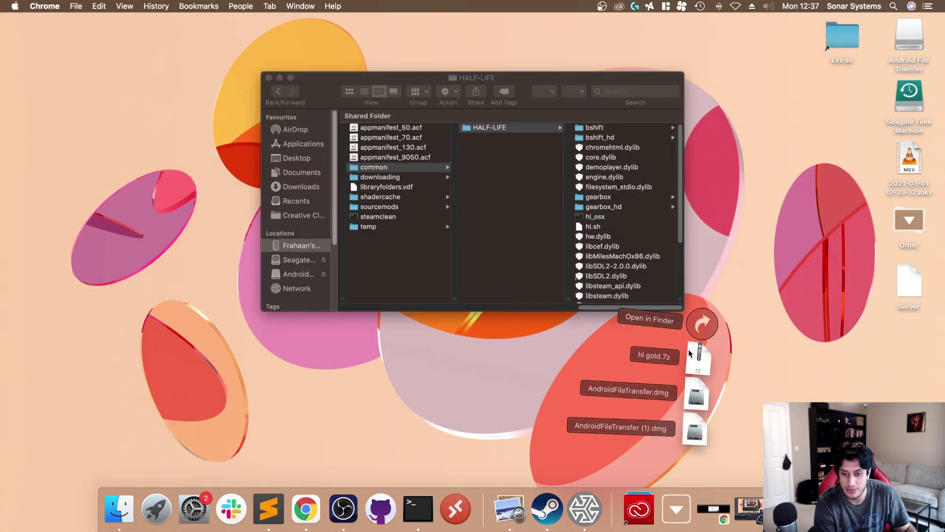
{"action": "left_click", "coordinate": [701, 323]}
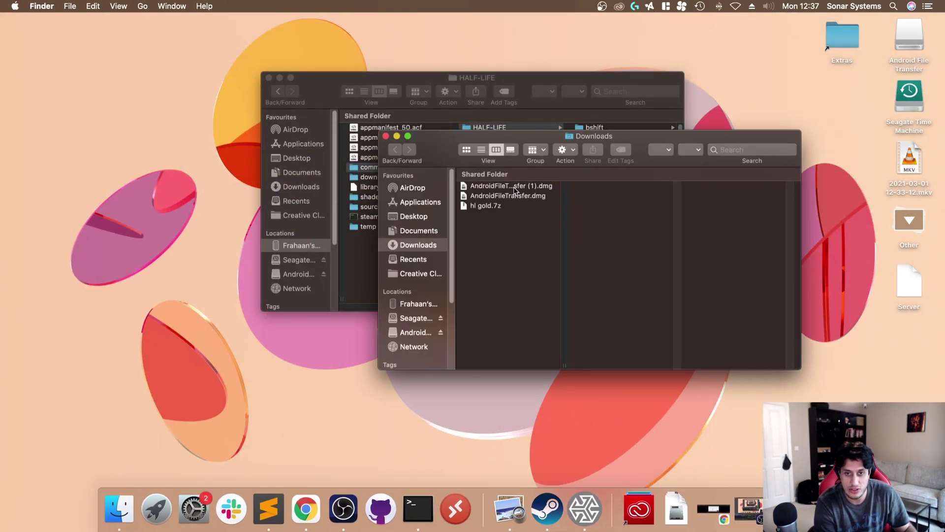
{"action": "left_click", "coordinate": [513, 187]}
{"action": "key", "text": "super+BackSpace"}
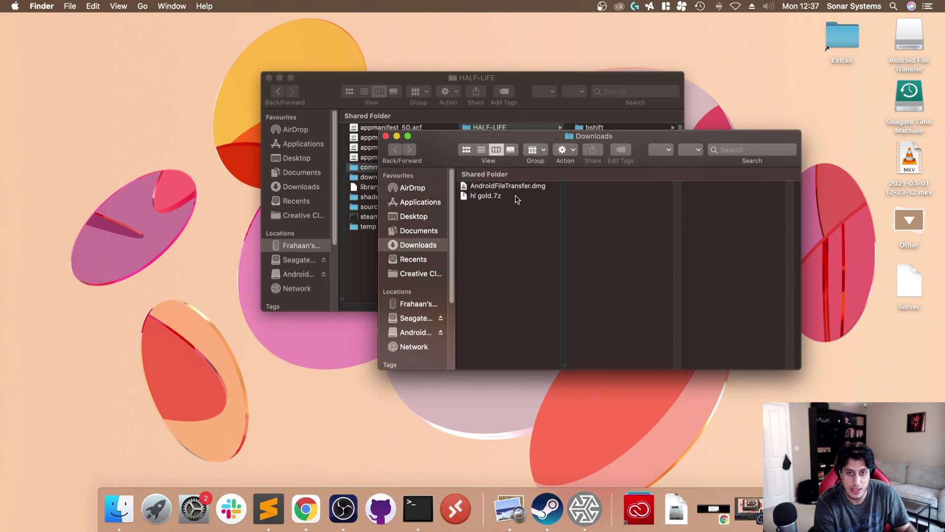
- Install Android File Transfer into Applications, replacing the old copy, then expand hl gold.7z
{"action": "left_click", "coordinate": [513, 186]}
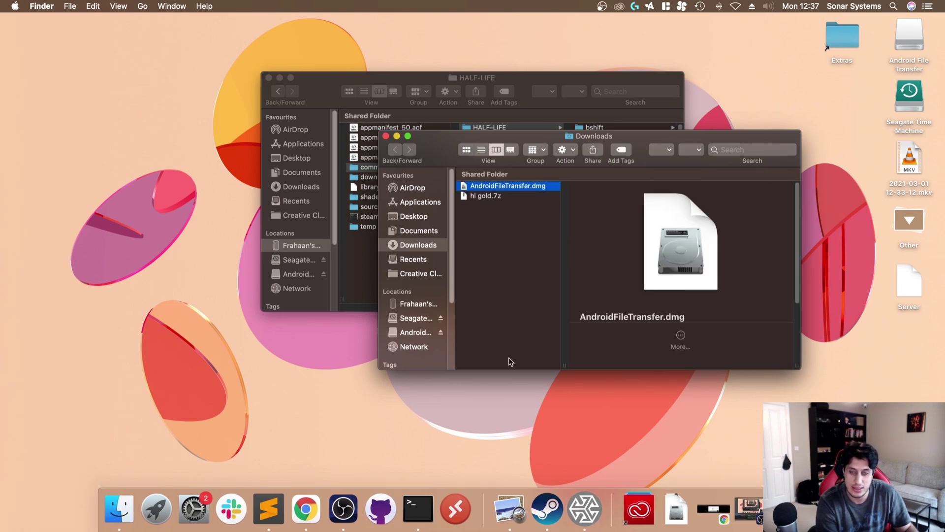
{"action": "key", "text": "super+o"}
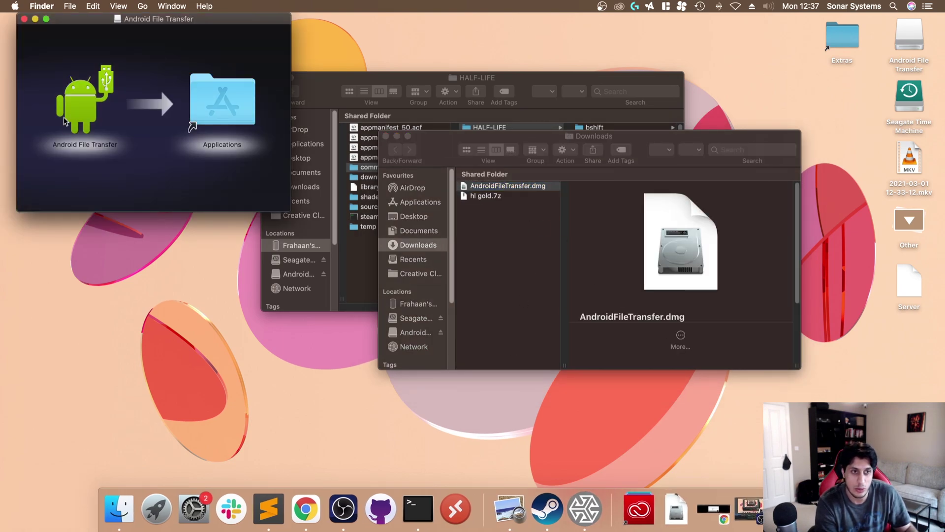
{"action": "left_click_drag", "start_coordinate": [67, 111], "coordinate": [200, 107]}
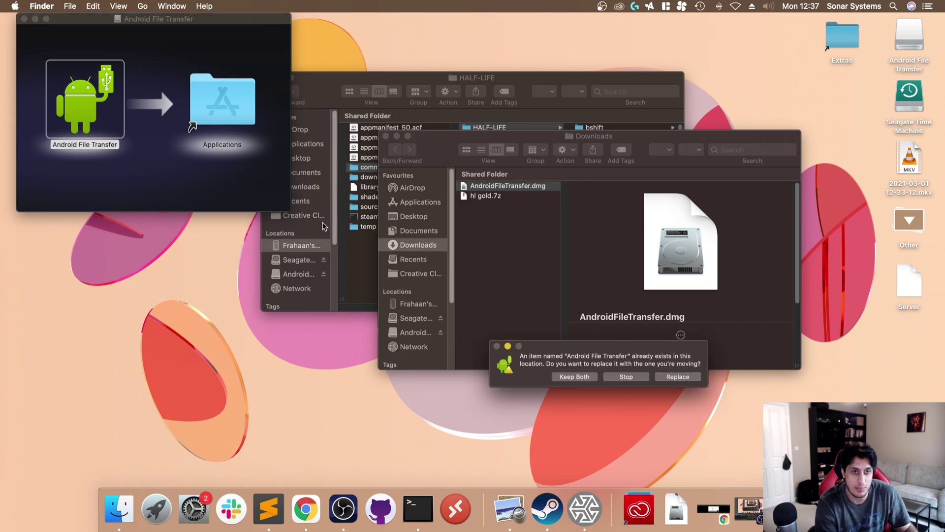
{"action": "left_click", "coordinate": [688, 377]}
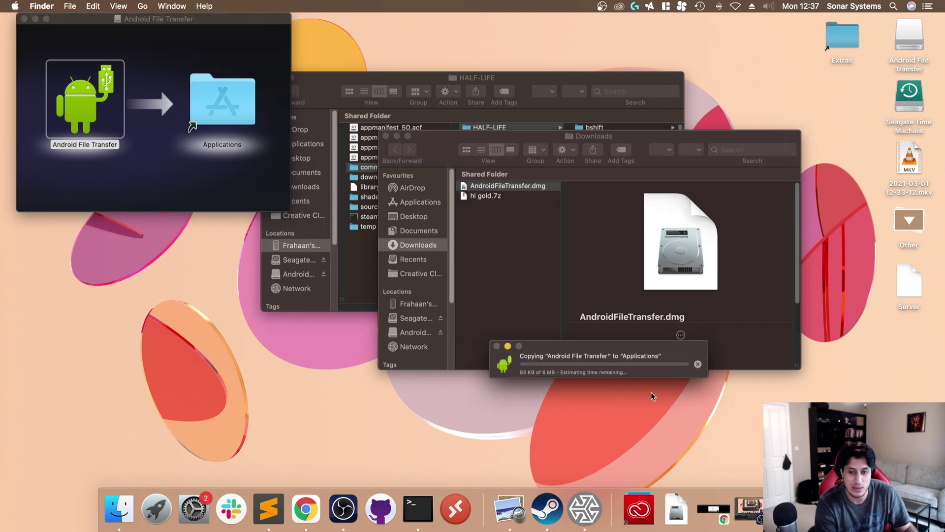
{"action": "left_click", "coordinate": [24, 19]}
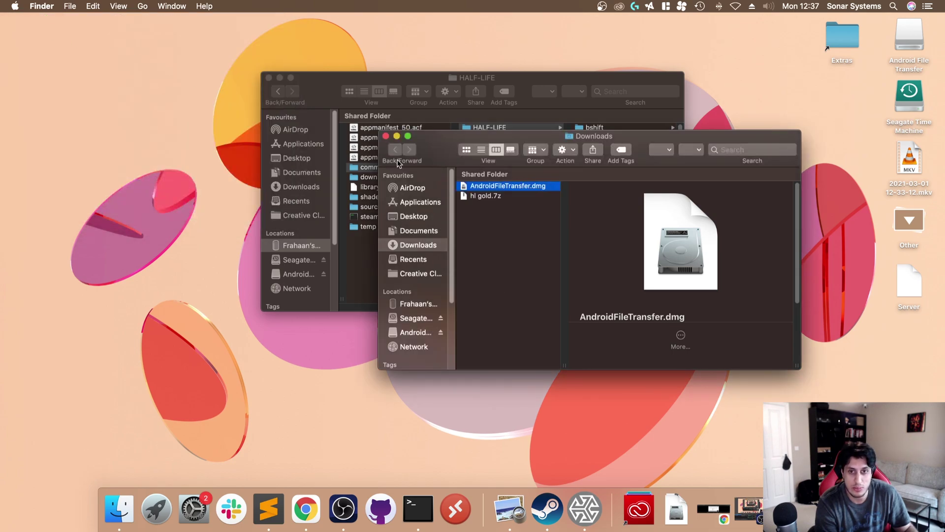
{"action": "double_click", "coordinate": [474, 196]}
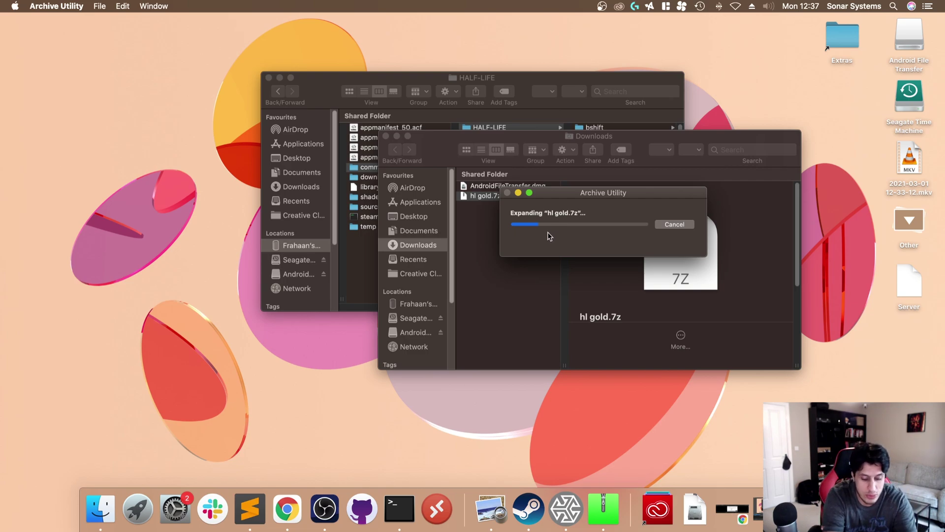
- Launch Android File Transfer via Spotlight search 'android' and allow it past the Gatekeeper prompt
{"action": "key", "text": "super+space"}
{"action": "type", "text": "android"}
{"action": "key", "text": "Return"}
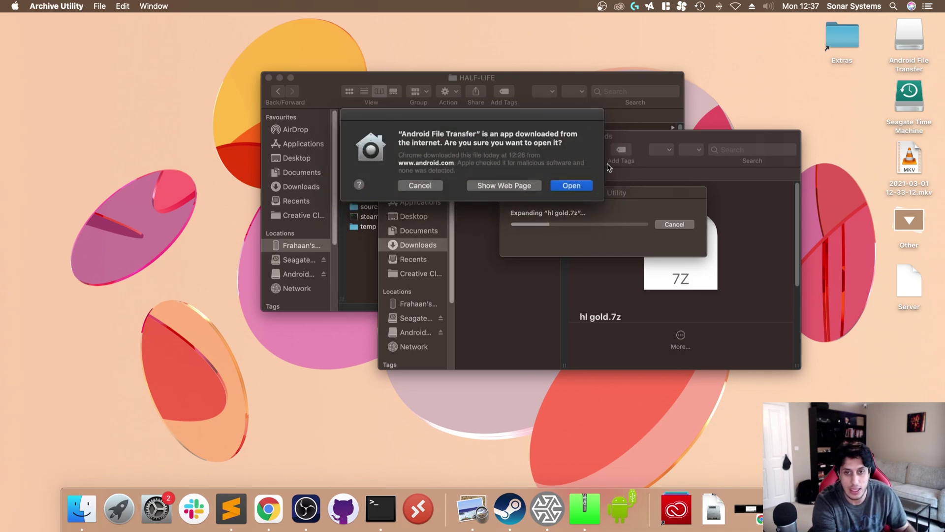
{"action": "left_click", "coordinate": [588, 186]}
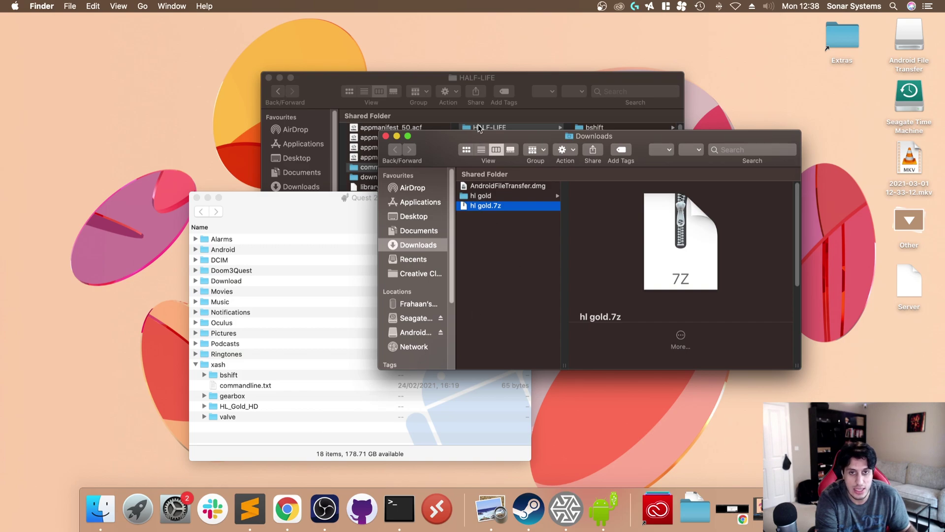
- Drag models, sound and sprites from HALF-LIFE/bshift_hd onto the Quest 2's xash/bshift, overwriting existing files
{"action": "left_click_drag", "start_coordinate": [491, 135], "coordinate": [621, 142]}
{"action": "left_click", "coordinate": [565, 84]}
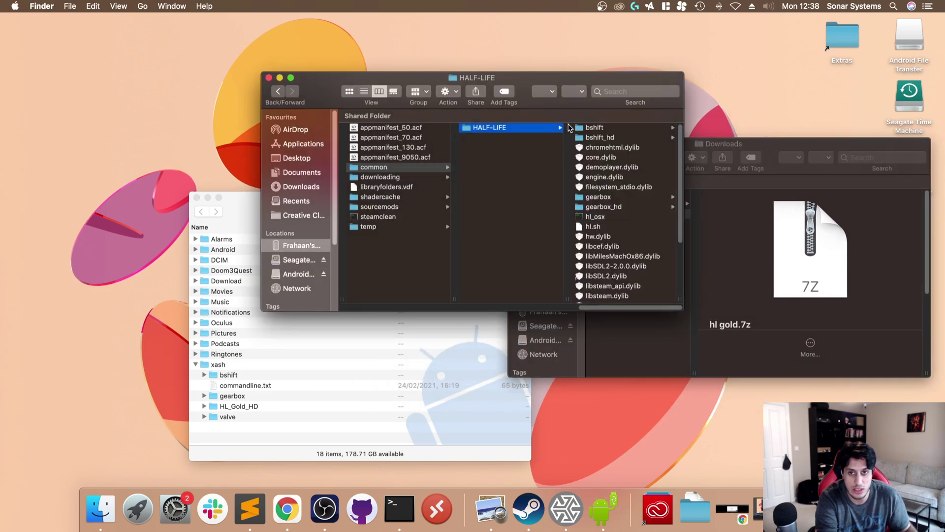
{"action": "left_click", "coordinate": [602, 137]}
{"action": "left_click_drag", "start_coordinate": [601, 186], "coordinate": [600, 129]}
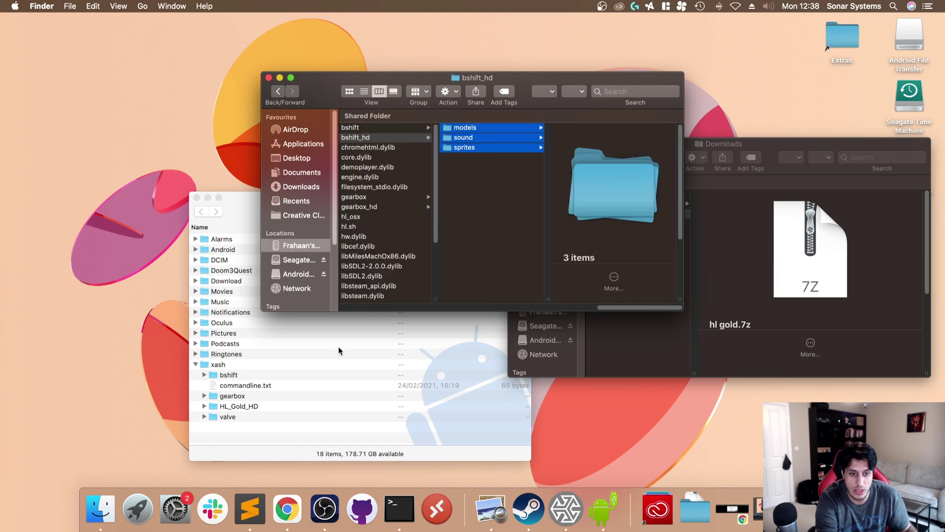
{"action": "left_click", "coordinate": [232, 387]}
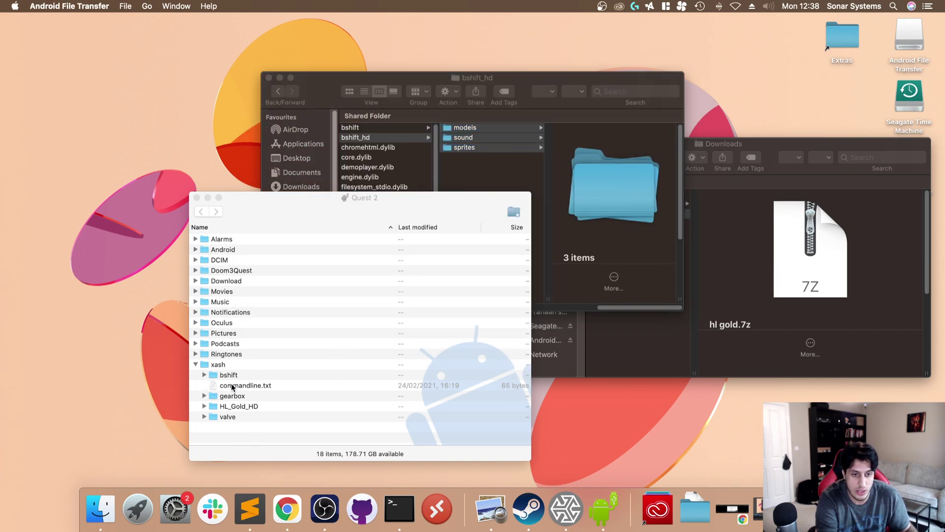
{"action": "left_click", "coordinate": [204, 375]}
{"action": "scroll", "coordinate": [396, 377], "scroll_direction": "down", "scroll_amount": 2}
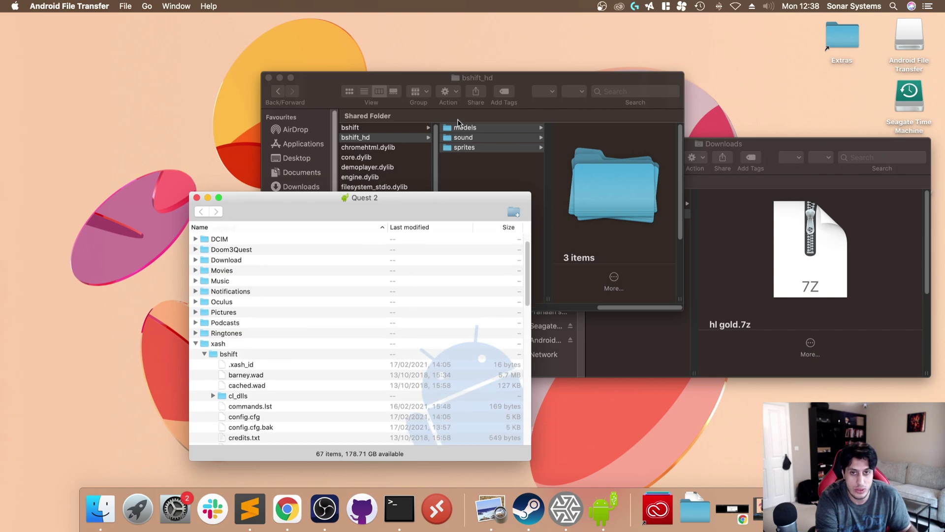
{"action": "left_click_drag", "start_coordinate": [458, 123], "coordinate": [252, 361]}
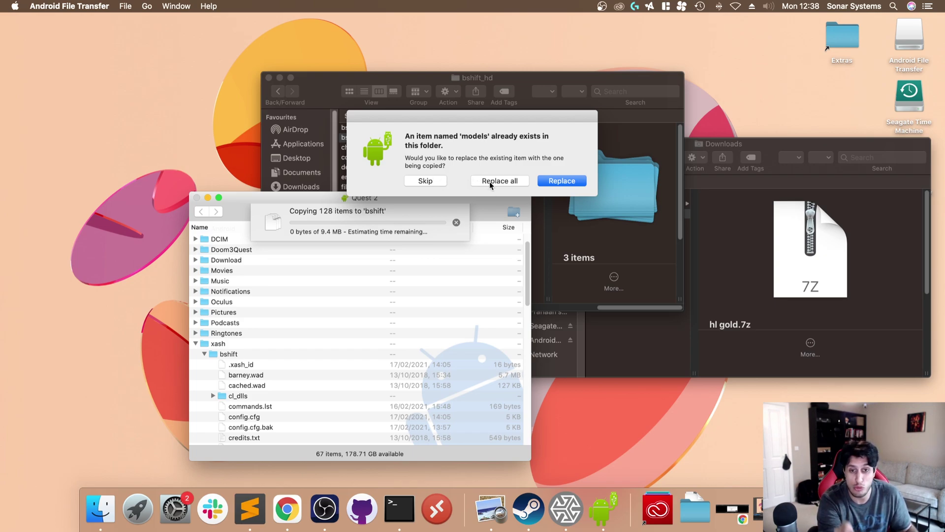
{"action": "left_click", "coordinate": [422, 180]}
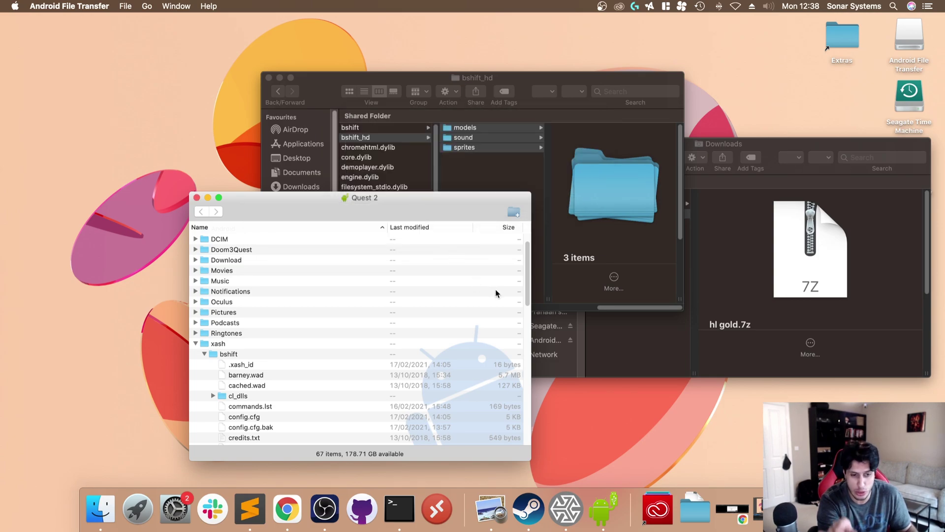
- Drag gearbox_hd's models, sound and sprites onto the Quest 2's xash/gearbox, overwriting existing files
{"action": "left_click", "coordinate": [494, 184]}
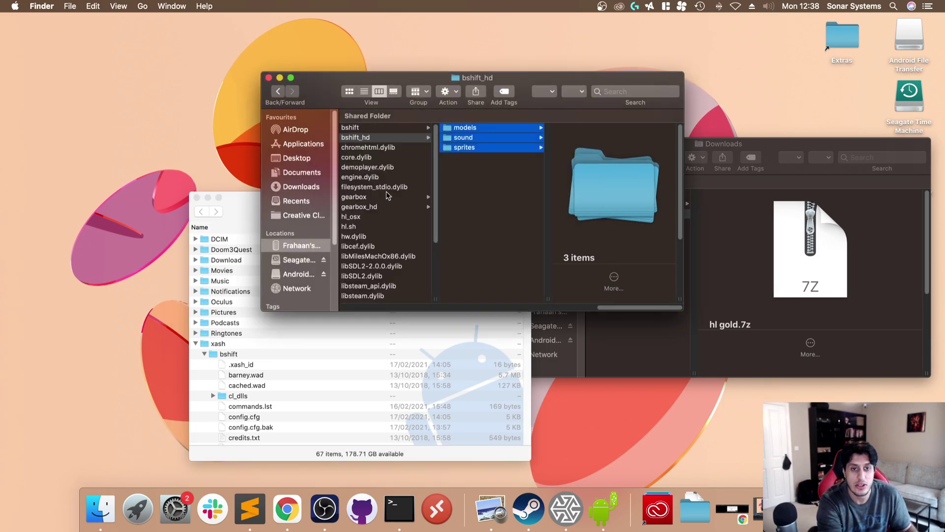
{"action": "left_click", "coordinate": [360, 207]}
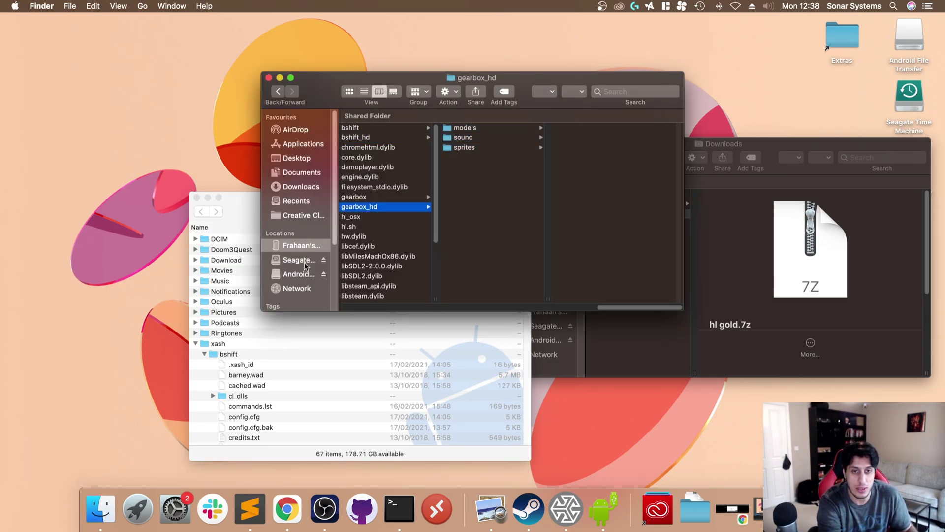
{"action": "left_click", "coordinate": [202, 356]}
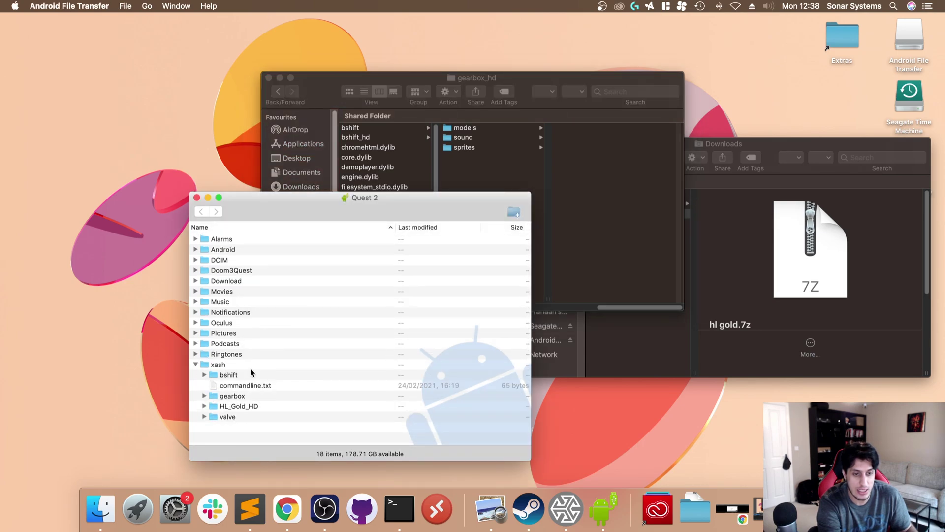
{"action": "left_click", "coordinate": [204, 396]}
{"action": "left_click_drag", "start_coordinate": [386, 207], "coordinate": [320, 188]}
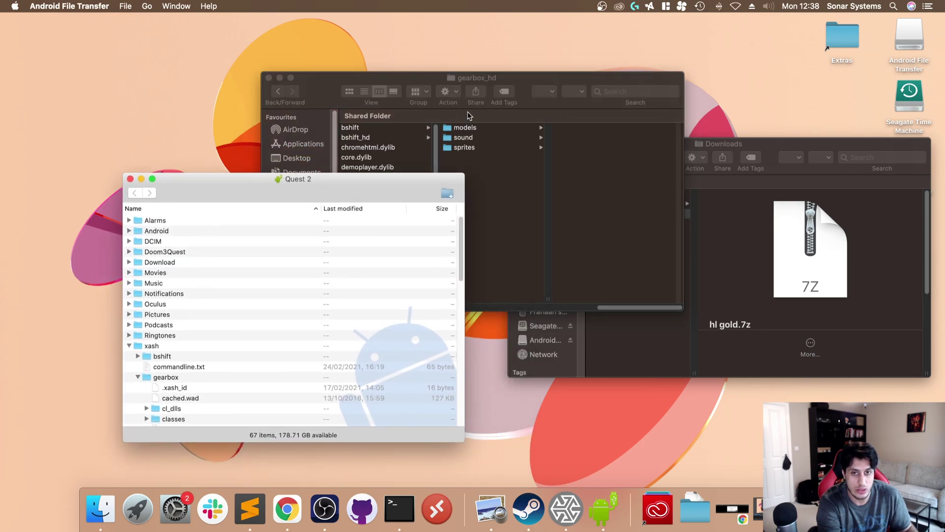
{"action": "left_click", "coordinate": [496, 206]}
{"action": "left_click_drag", "start_coordinate": [496, 207], "coordinate": [455, 115]}
{"action": "left_click_drag", "start_coordinate": [451, 147], "coordinate": [186, 386]}
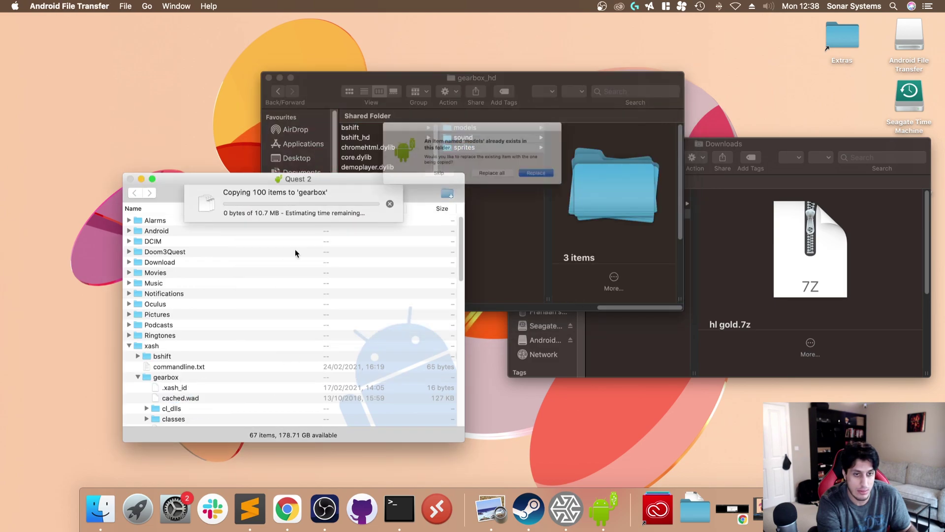
{"action": "left_click", "coordinate": [412, 182]}
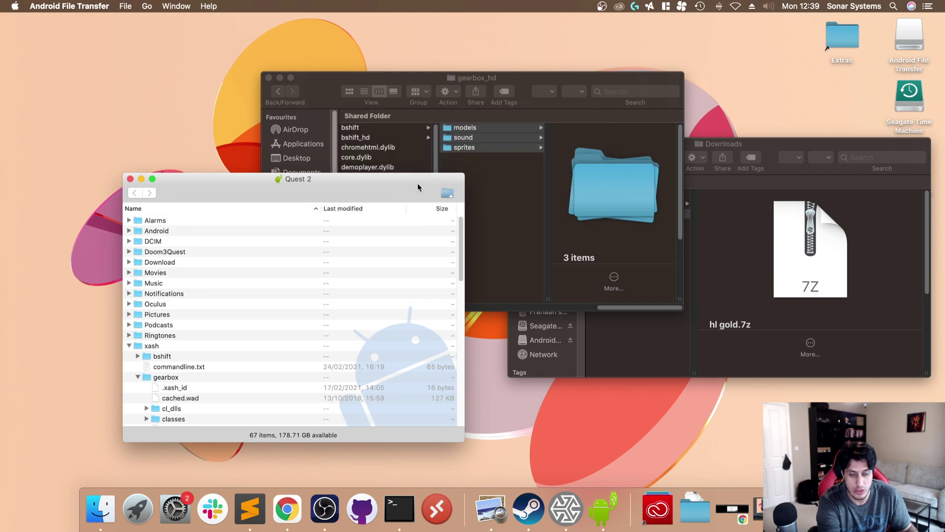
{"action": "left_click", "coordinate": [141, 377]}
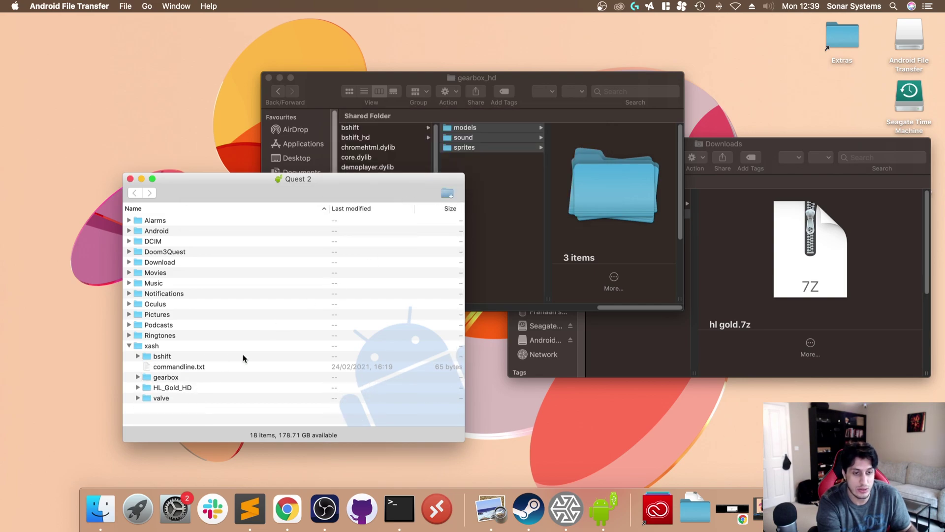
{"action": "left_click", "coordinate": [639, 375]}
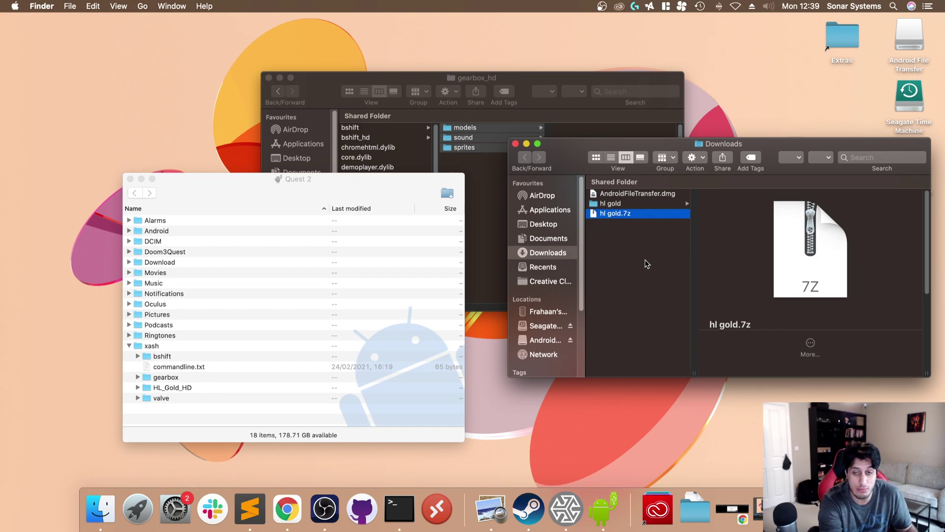
- Select all 12 items in Downloads/hl gold/HL_Gold_HD and drag them into the Quest 2's xash/bshift
{"action": "key", "text": "Up"}
{"action": "key", "text": "Right"}
{"action": "key", "text": "Down"}
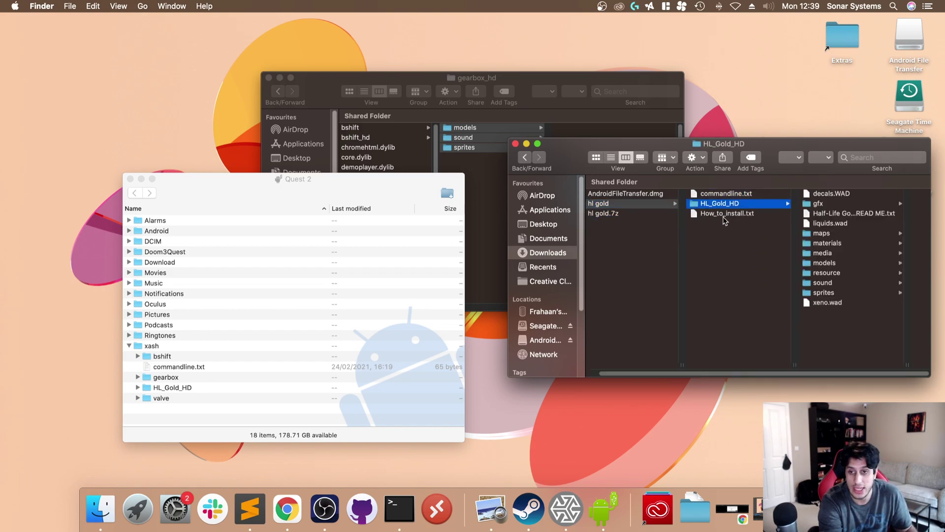
{"action": "left_click_drag", "start_coordinate": [857, 339], "coordinate": [855, 167]}
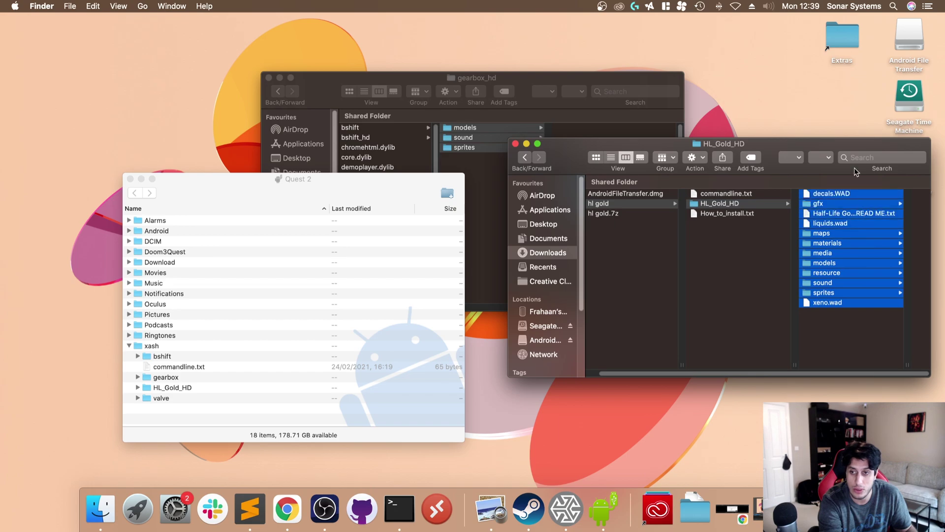
{"action": "left_click", "coordinate": [137, 356]}
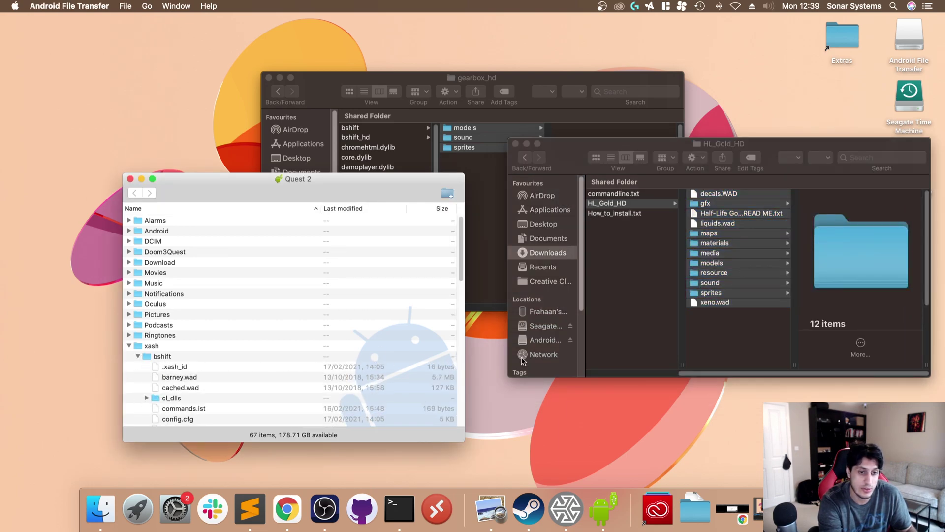
{"action": "left_click_drag", "start_coordinate": [757, 230], "coordinate": [808, 364]}
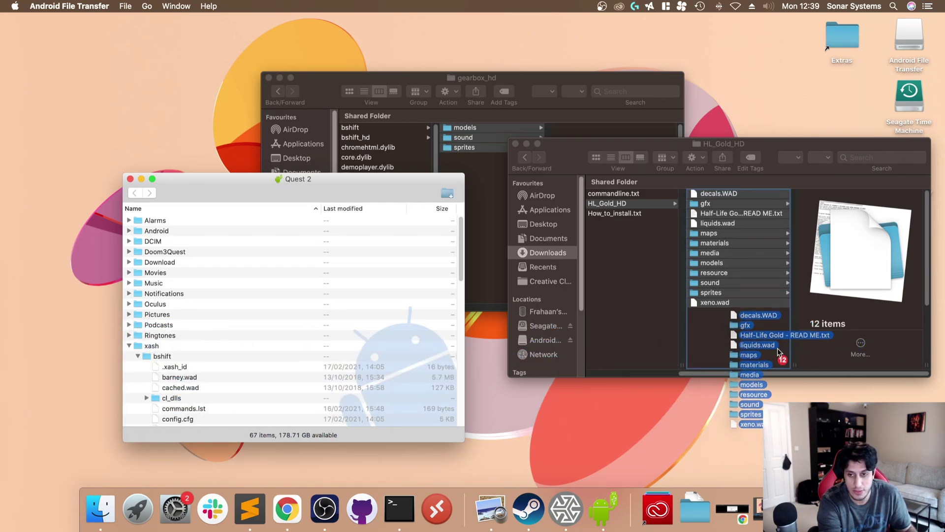
{"action": "left_click", "coordinate": [137, 357]}
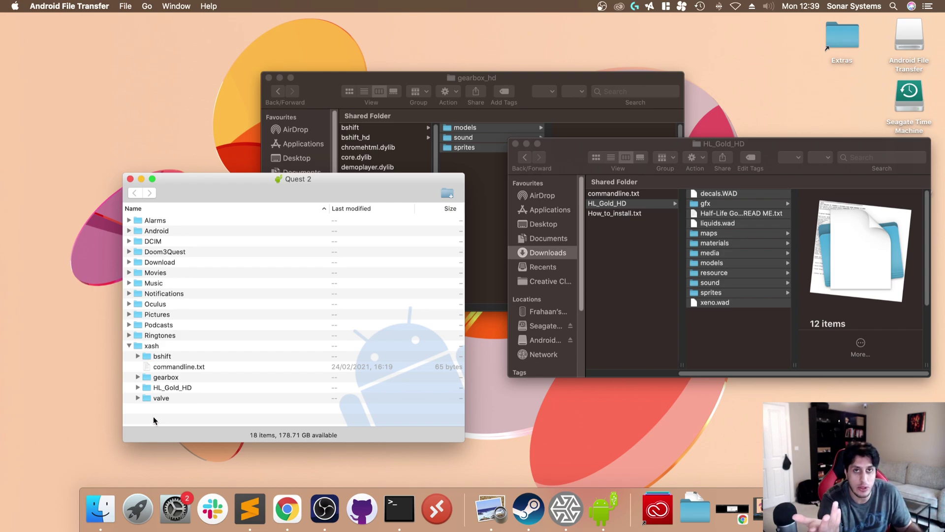
{"action": "left_click", "coordinate": [138, 377]}
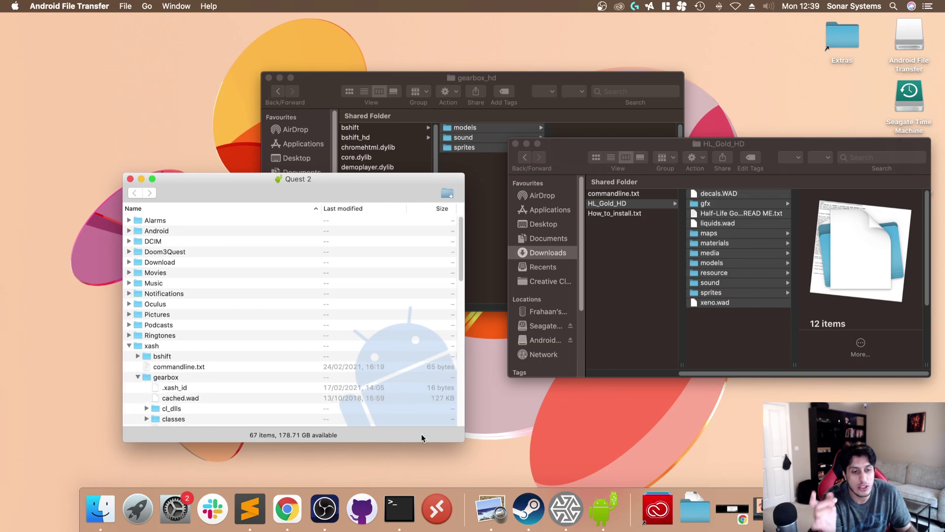
- Select all HL_Gold_HD items except models and drag the 11 items into the headset's xash/gearbox
{"action": "left_click", "coordinate": [754, 330]}
{"action": "key", "text": "super+a"}
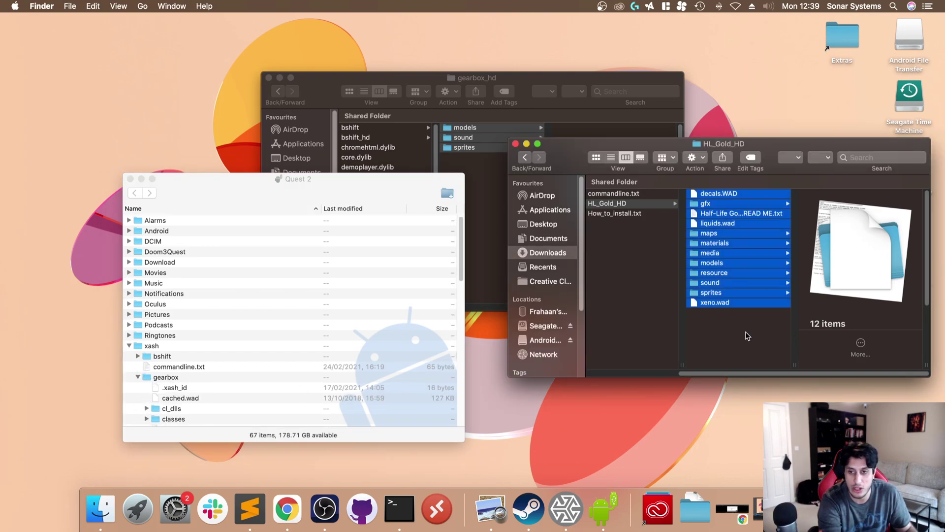
{"action": "left_click", "coordinate": [723, 266], "text": "super"}
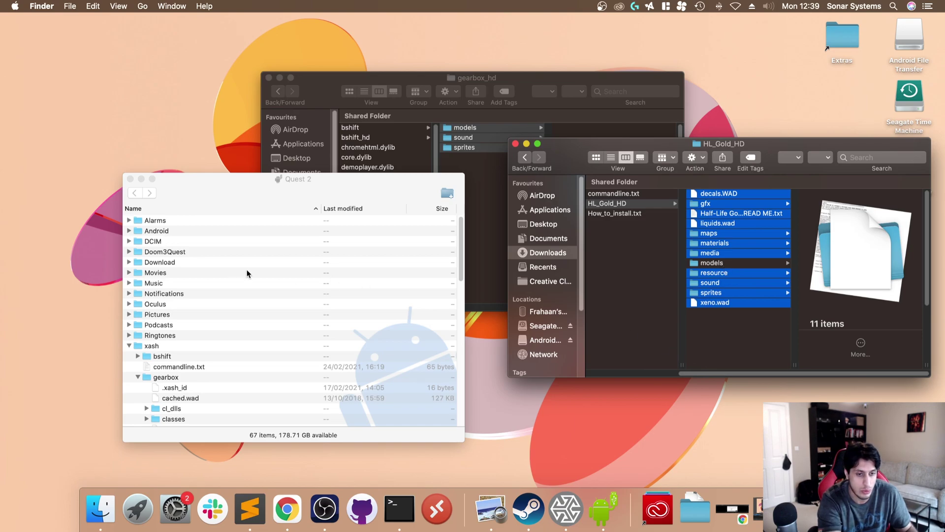
{"action": "left_click_drag", "start_coordinate": [702, 234], "coordinate": [754, 334]}
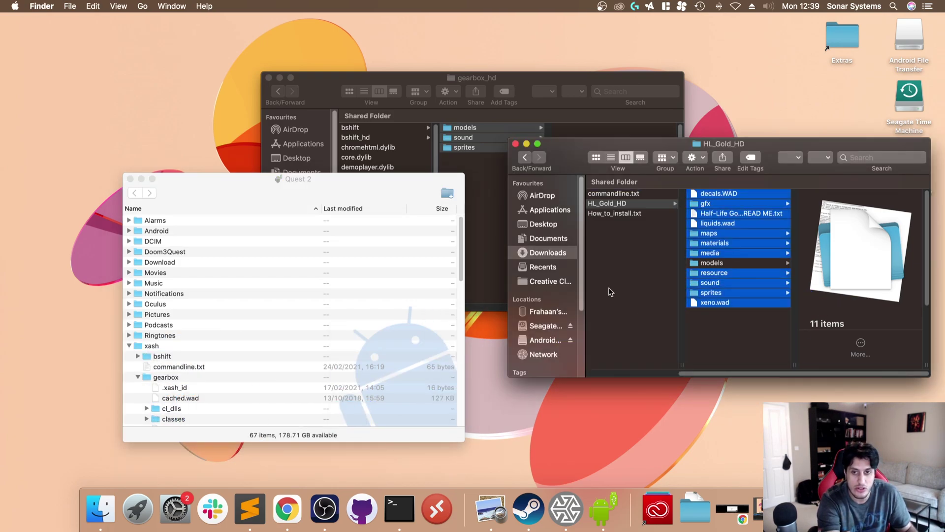
- Check the gearbox_hd and HL_Gold_HD folders, then collapse gearbox in the Quest file list
{"action": "left_click", "coordinate": [435, 173]}
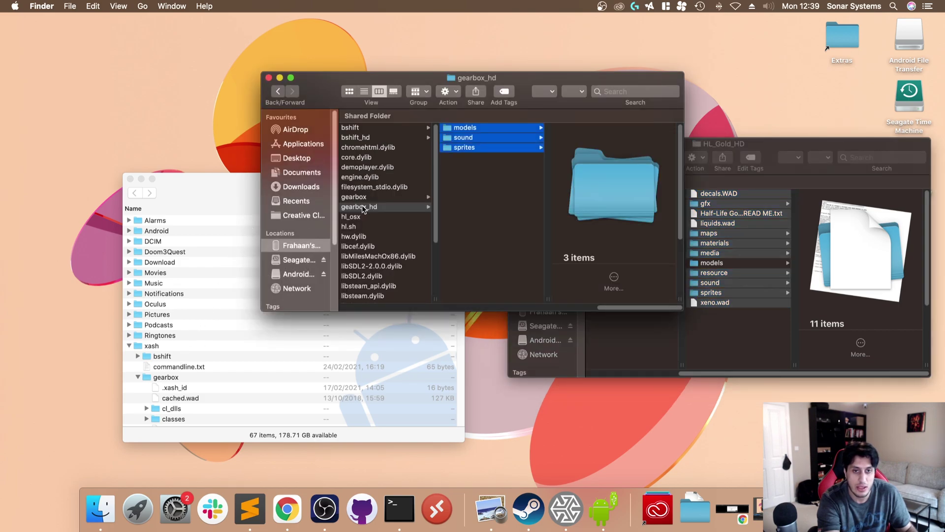
{"action": "left_click", "coordinate": [786, 359]}
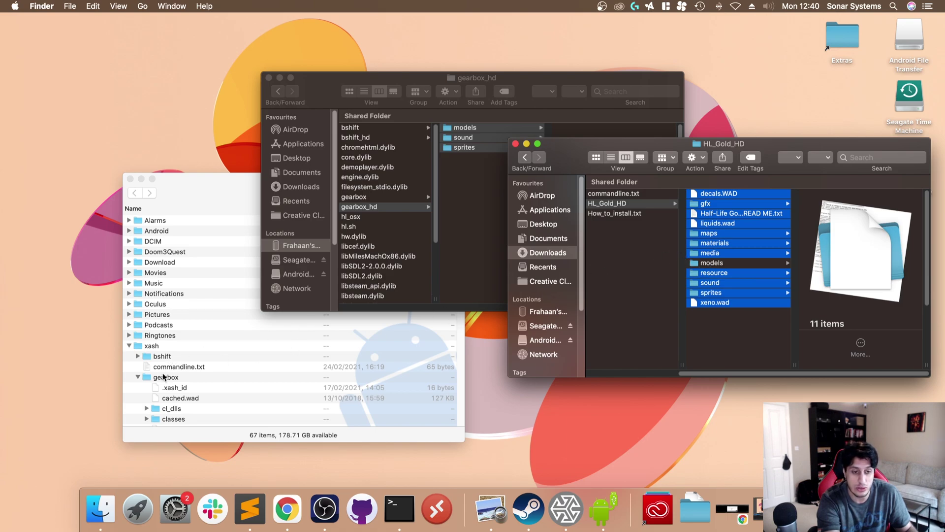
{"action": "scroll", "coordinate": [165, 378], "scroll_direction": "down", "scroll_amount": 10}
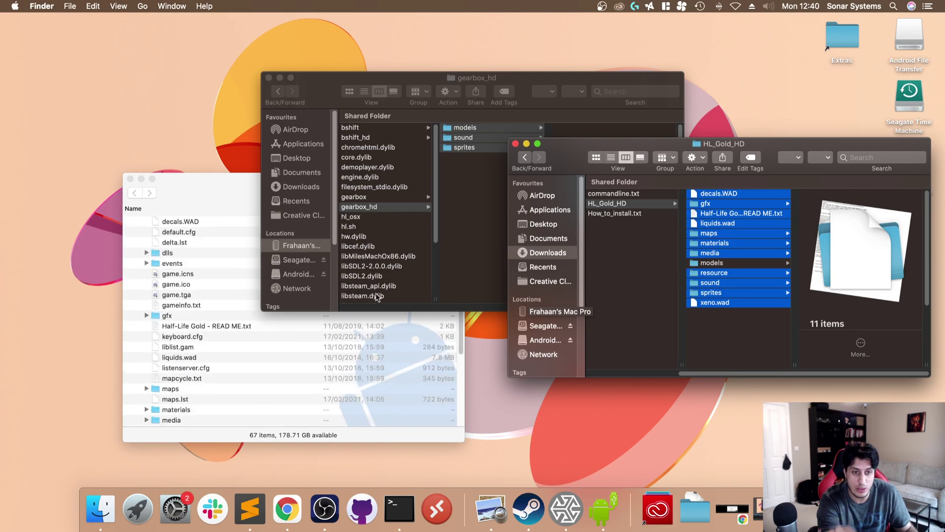
{"action": "scroll", "coordinate": [168, 275], "scroll_direction": "up", "scroll_amount": 5}
{"action": "left_click", "coordinate": [138, 295]}
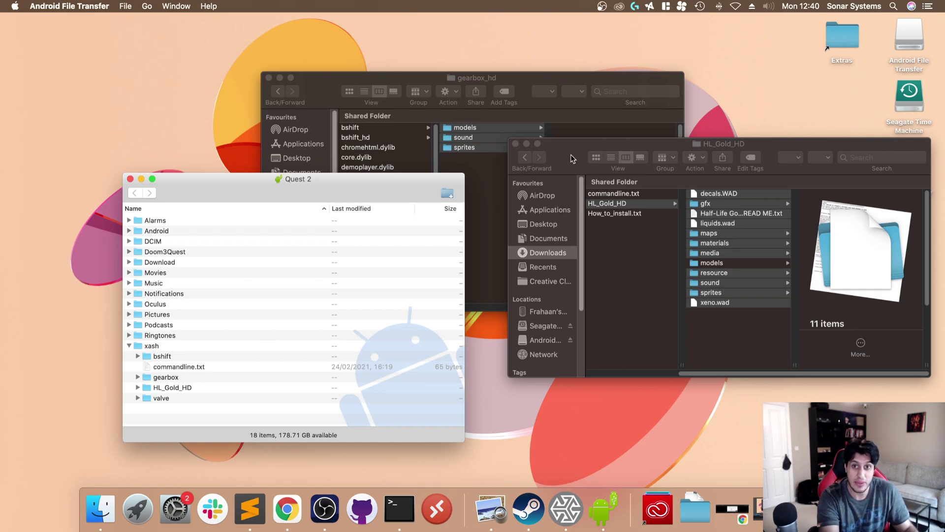
- Copy commandline.txt from the Quest's xash folder to the desktop and open it in TextEdit
{"action": "left_click_drag", "start_coordinate": [566, 151], "coordinate": [456, 89]}
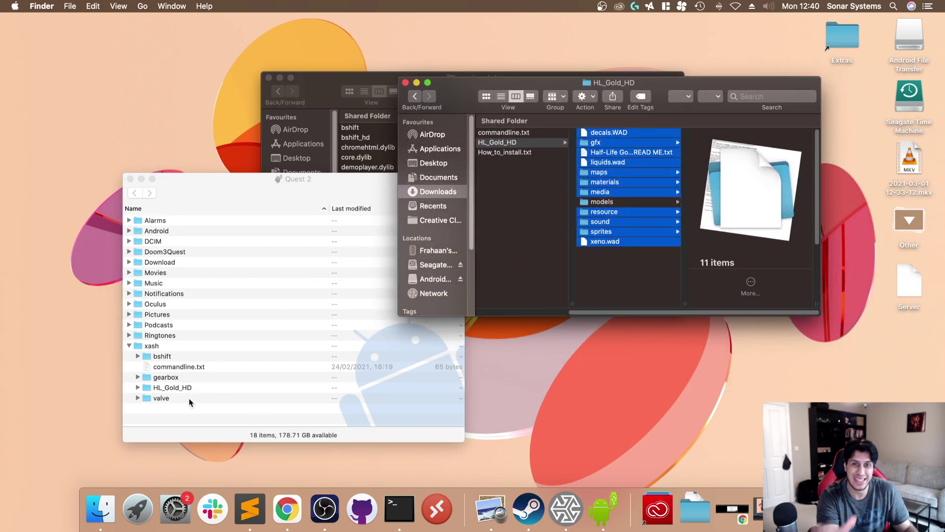
{"action": "double_click", "coordinate": [162, 367]}
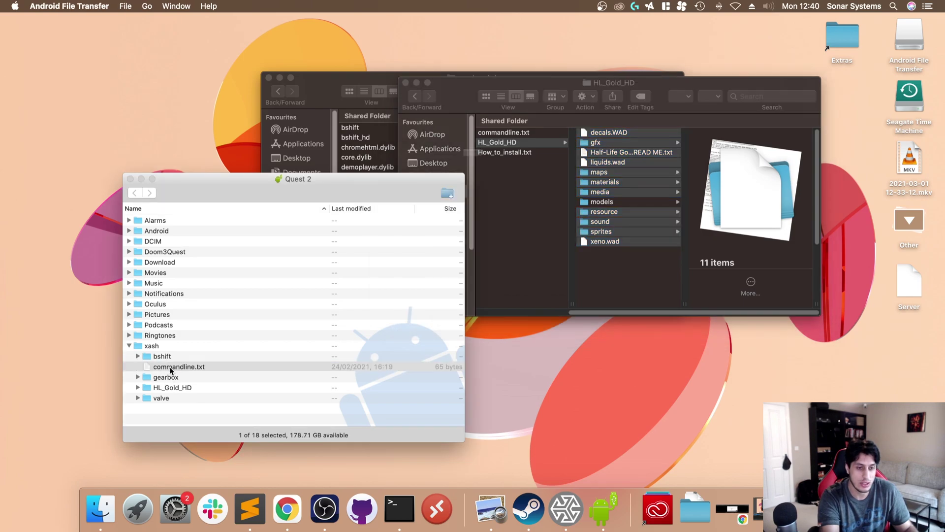
{"action": "left_click", "coordinate": [568, 181]}
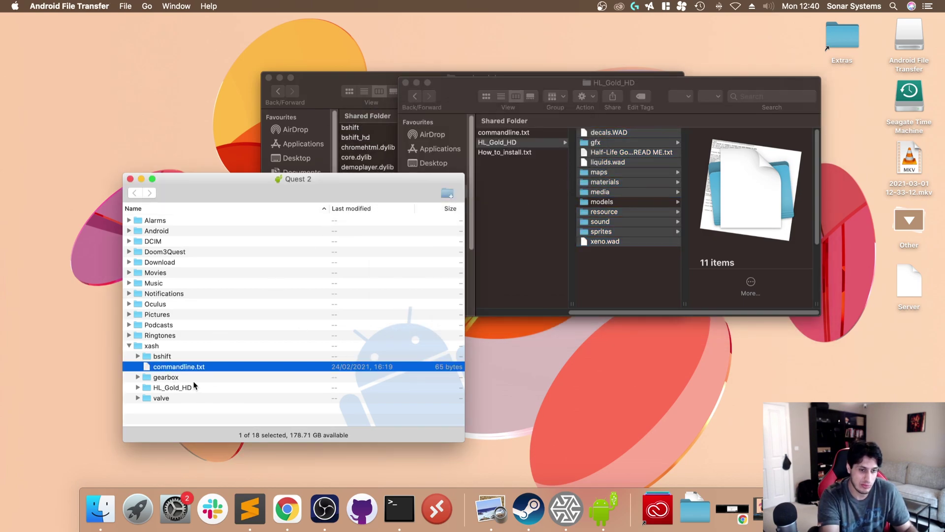
{"action": "left_click_drag", "start_coordinate": [186, 370], "coordinate": [863, 370]}
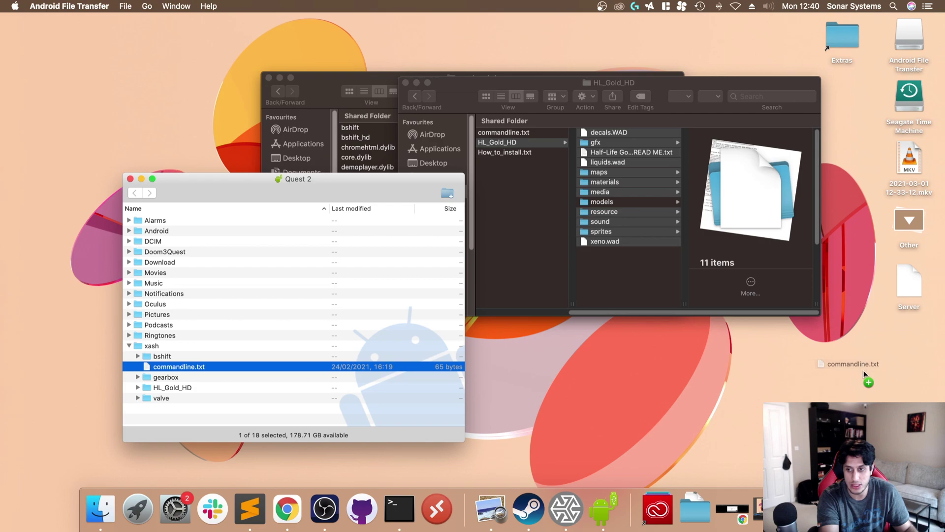
{"action": "double_click", "coordinate": [902, 163]}
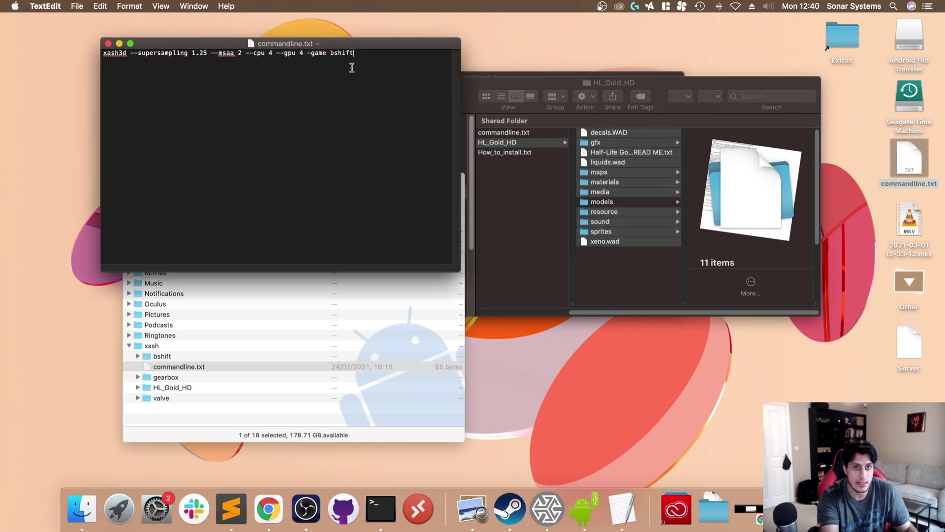
- Enlarge the window and text, then replace 'bshift' with 'gearbox' in the command line
{"action": "left_click_drag", "start_coordinate": [327, 69], "coordinate": [137, 25]}
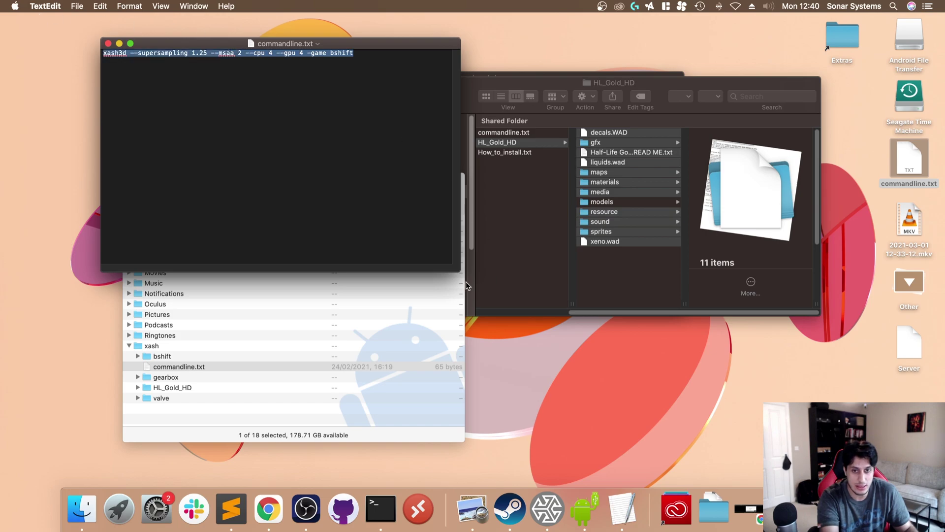
{"action": "left_click_drag", "start_coordinate": [459, 271], "coordinate": [709, 438]}
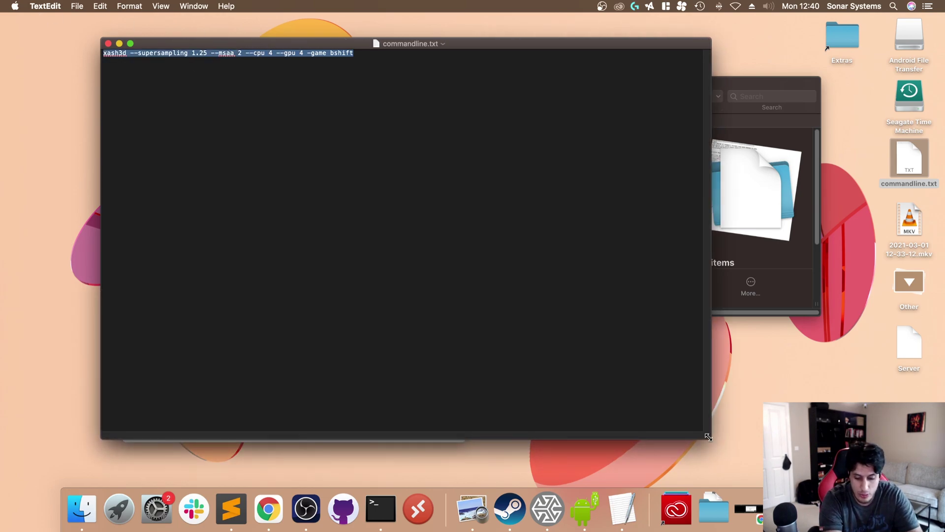
{"action": "key", "text": "super+plus"}
{"action": "key", "text": "super+plus"}
{"action": "key", "text": "super+plus"}
{"action": "key", "text": "super+plus"}
{"action": "key", "text": "super+plus"}
{"action": "key", "text": "super+plus"}
{"action": "key", "text": "super+plus"}
{"action": "key", "text": "super+plus"}
{"action": "key", "text": "super+plus"}
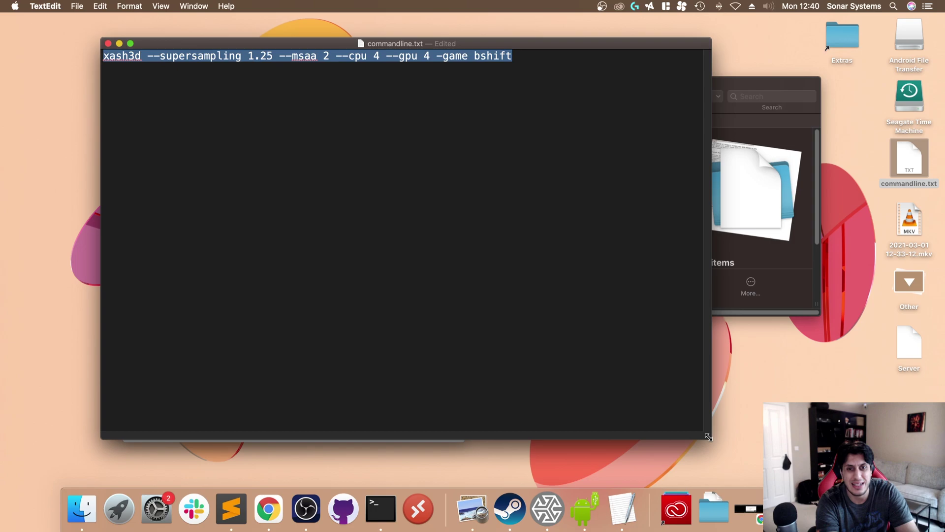
{"action": "left_click", "coordinate": [339, 111]}
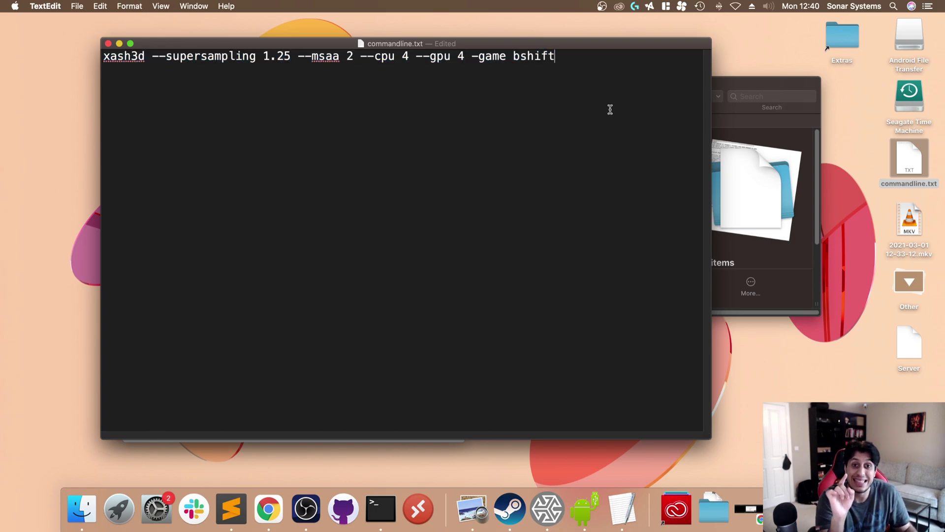
{"action": "key", "text": "super+a"}
{"action": "left_click", "coordinate": [406, 133]}
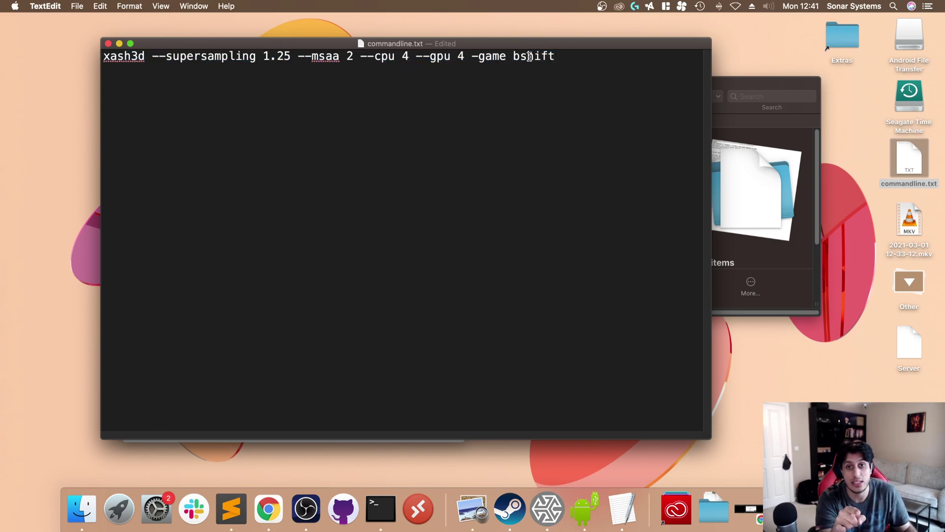
{"action": "double_click", "coordinate": [530, 57]}
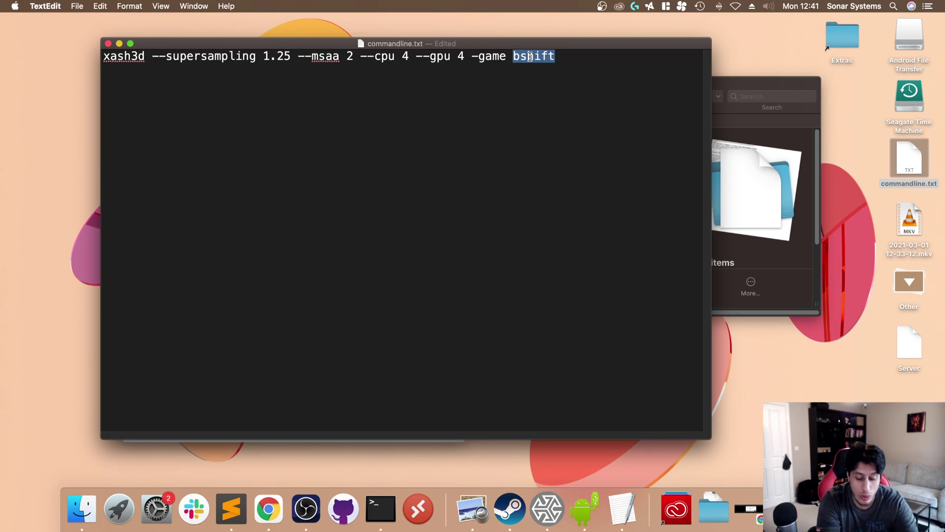
{"action": "type", "text": "gearbox"}
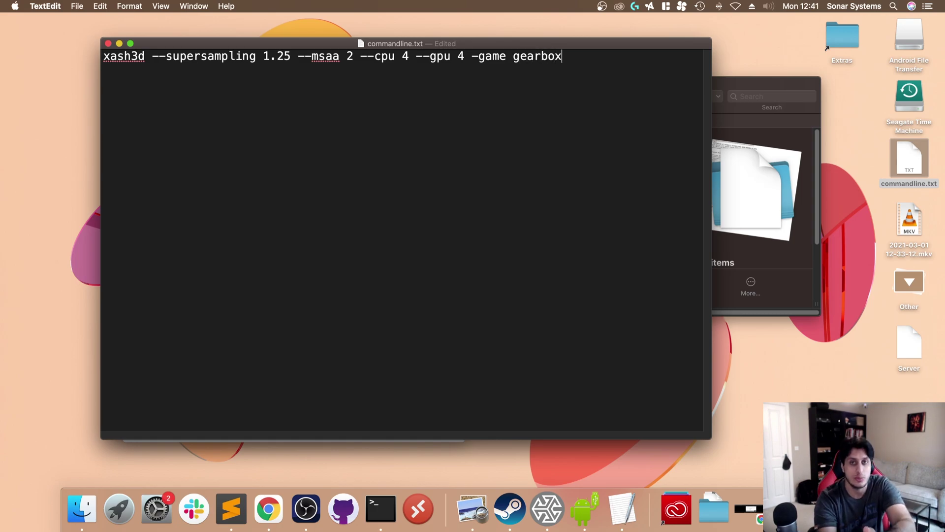
{"action": "left_click_drag", "start_coordinate": [428, 40], "coordinate": [546, 25]}
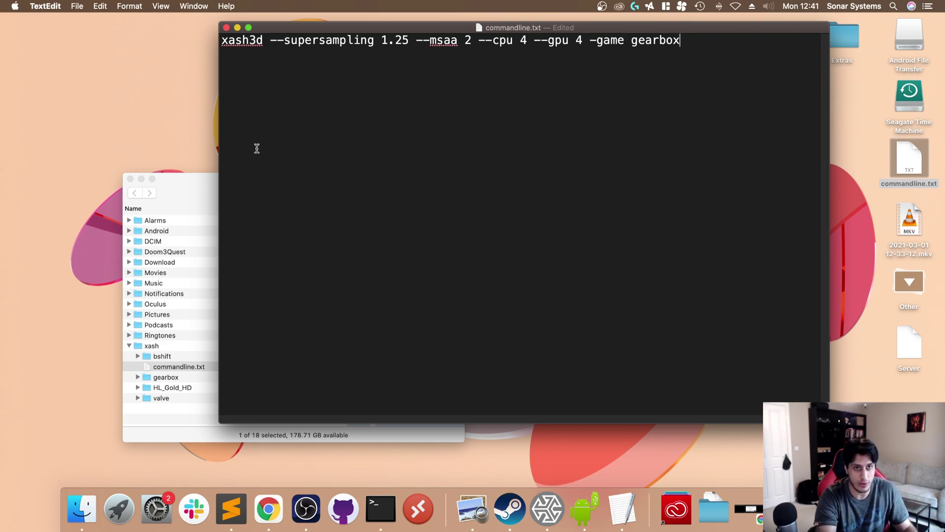
- Save commandline.txt, then reopen it to confirm the line ends with -game gearbox
{"action": "key", "text": "super+a"}
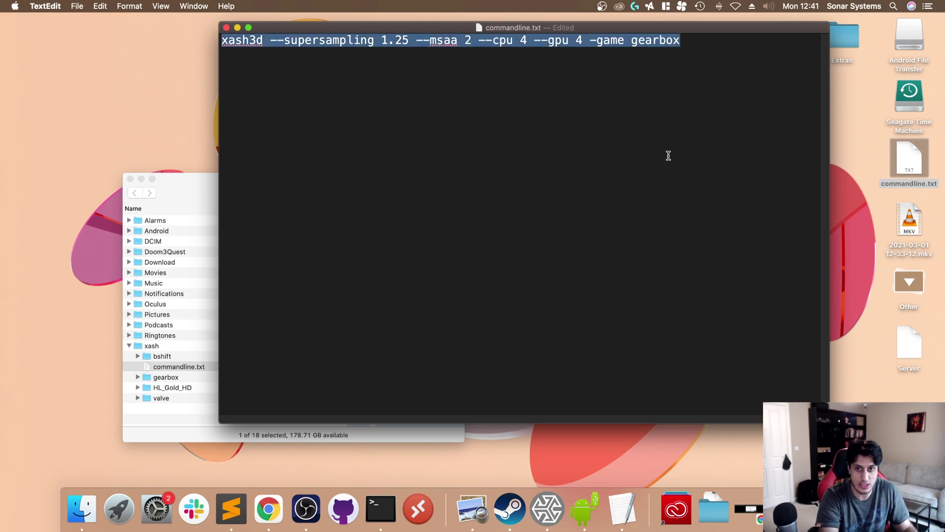
{"action": "left_click", "coordinate": [578, 80]}
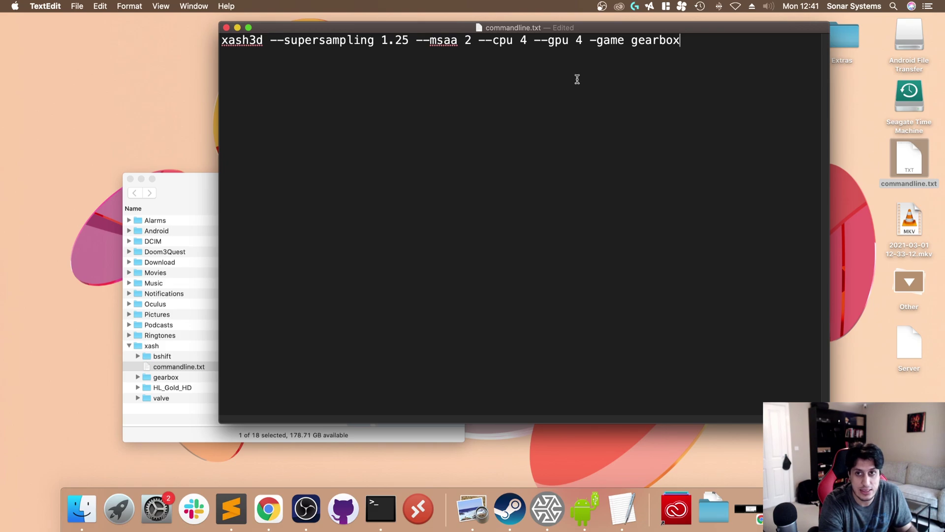
{"action": "key", "text": "super+s"}
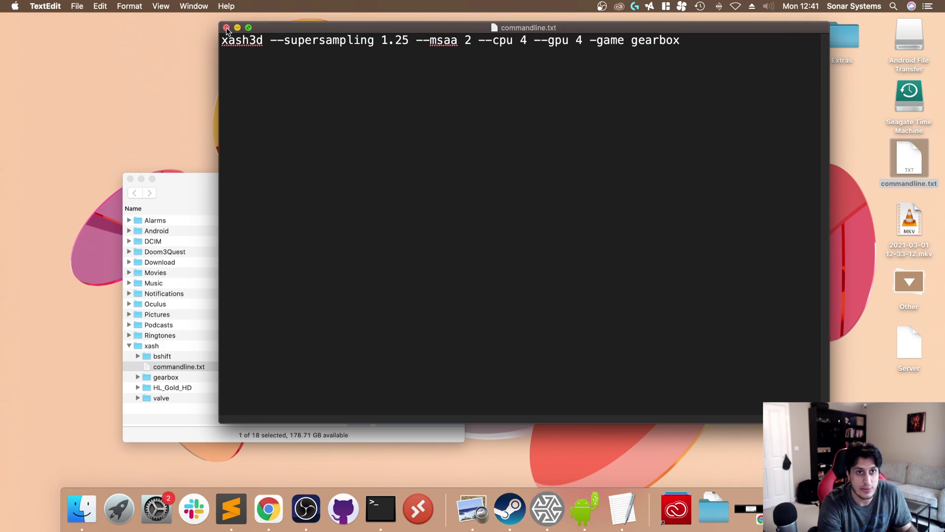
{"action": "left_click", "coordinate": [226, 27]}
{"action": "double_click", "coordinate": [916, 157]}
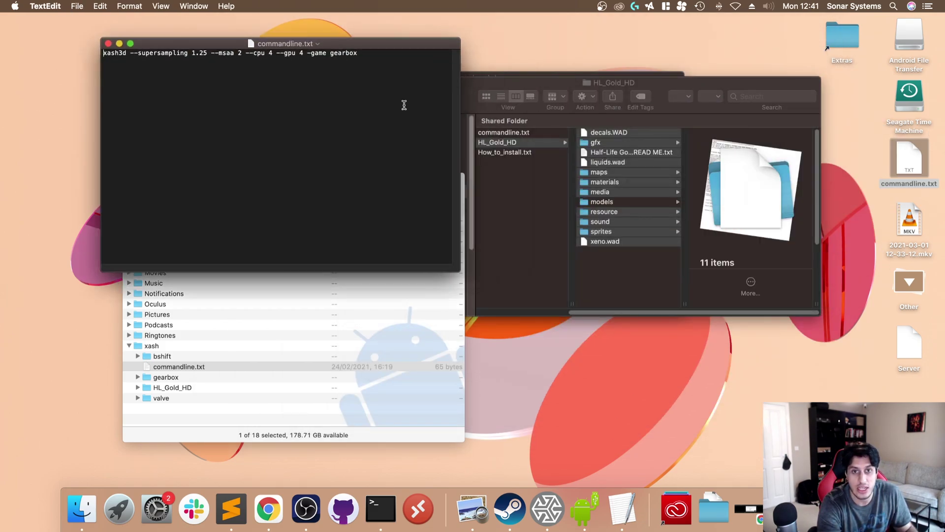
{"action": "left_click", "coordinate": [108, 44]}
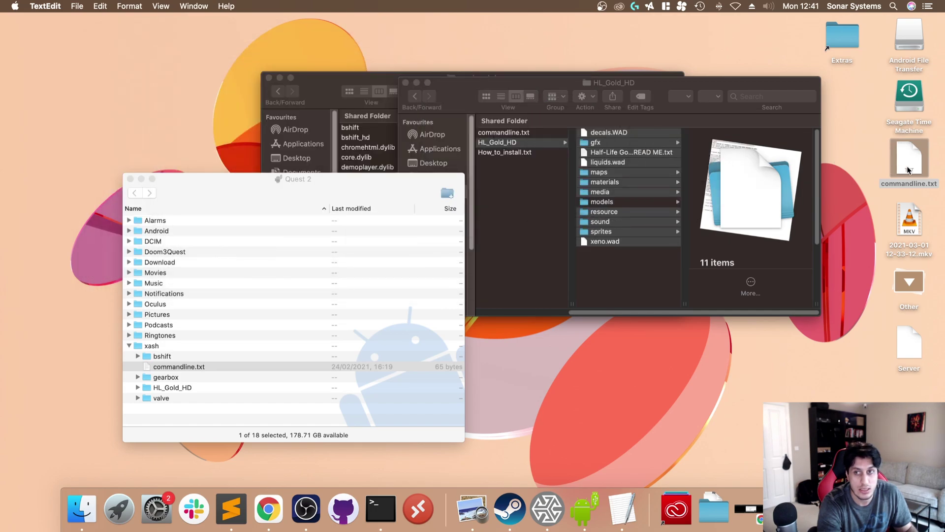
- Overwrite the Quest's xash/commandline.txt with the gearbox copy, then close the Quest 2, HL_Gold_HD and gearbox_hd windows
{"action": "left_click_drag", "start_coordinate": [906, 159], "coordinate": [224, 348]}
{"action": "left_click", "coordinate": [547, 183]}
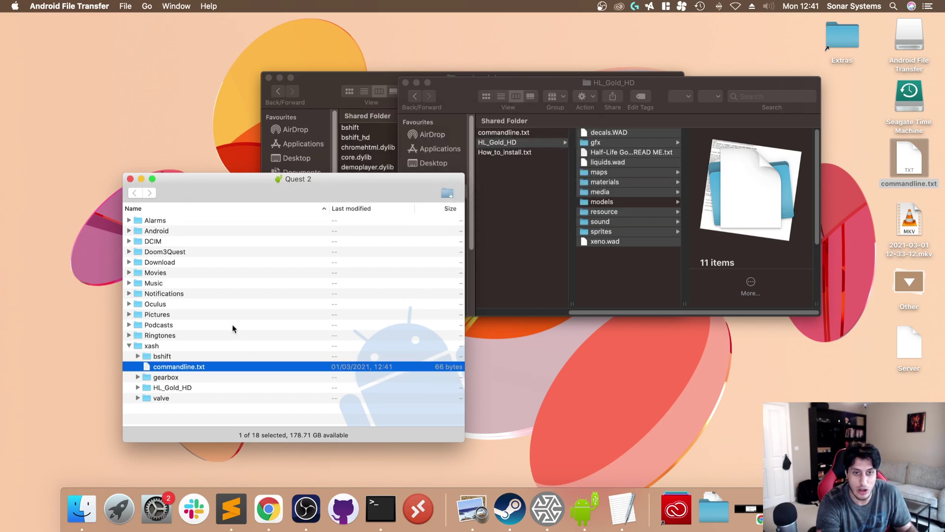
{"action": "left_click", "coordinate": [130, 179]}
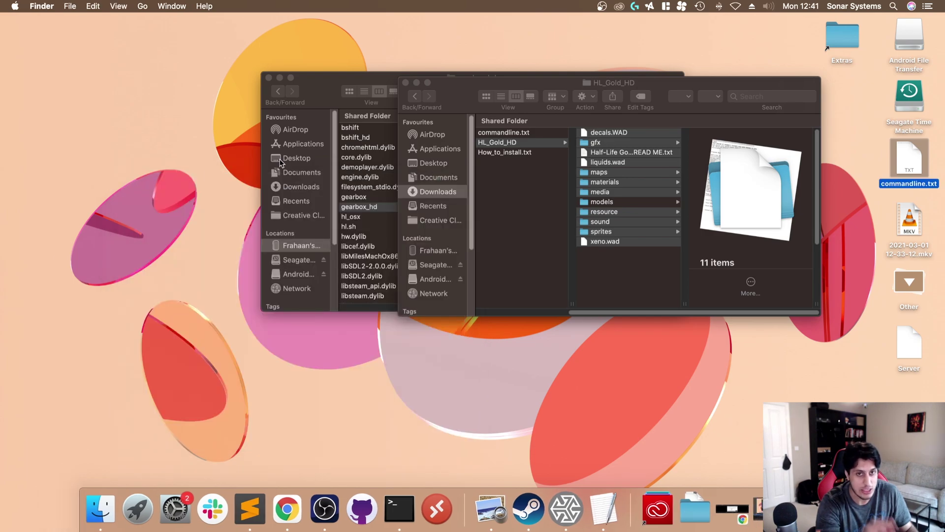
{"action": "left_click", "coordinate": [405, 82]}
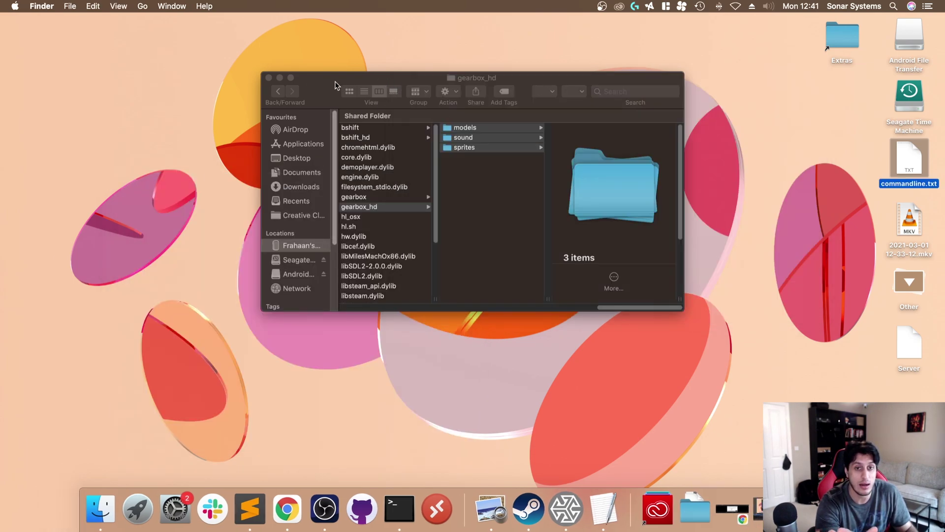
{"action": "left_click", "coordinate": [280, 78]}
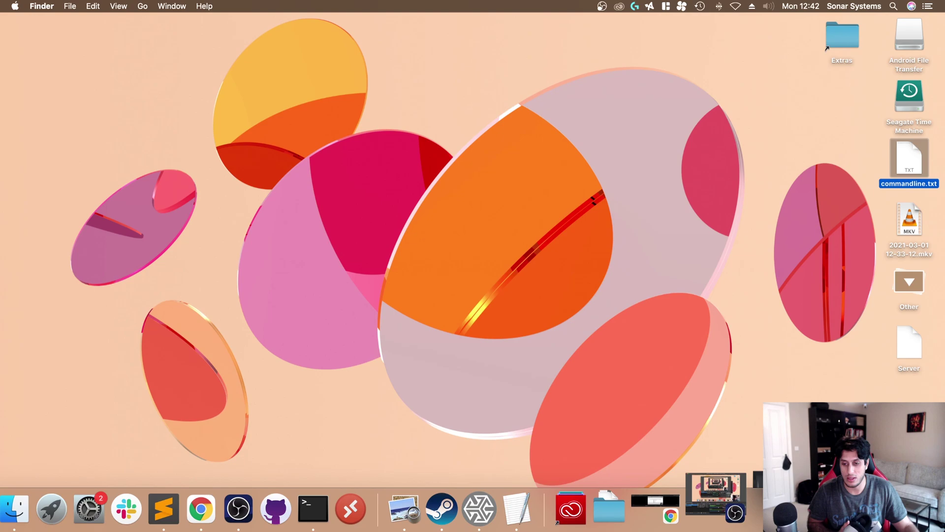
- Switch to Chrome's oculus.com/casting tab from the Dock
{"action": "left_click", "coordinate": [714, 509]}
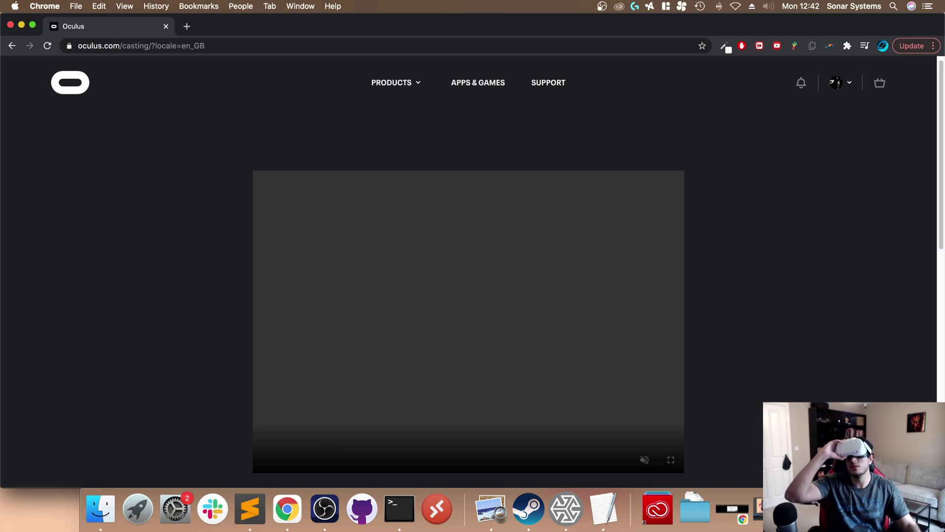
- Show the Quest 2 cast player full screen once the stream starts
{"action": "scroll", "coordinate": [622, 395], "scroll_direction": "down", "scroll_amount": 1}
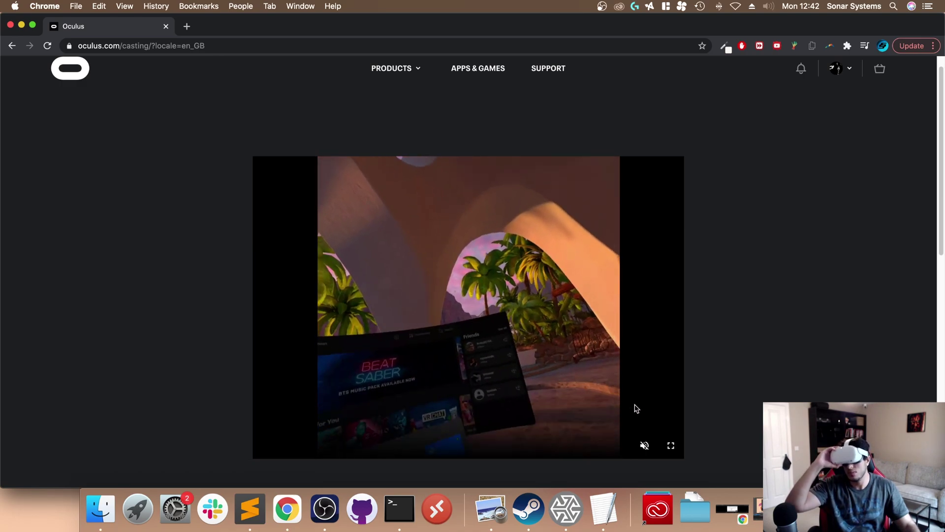
{"action": "left_click", "coordinate": [670, 445]}
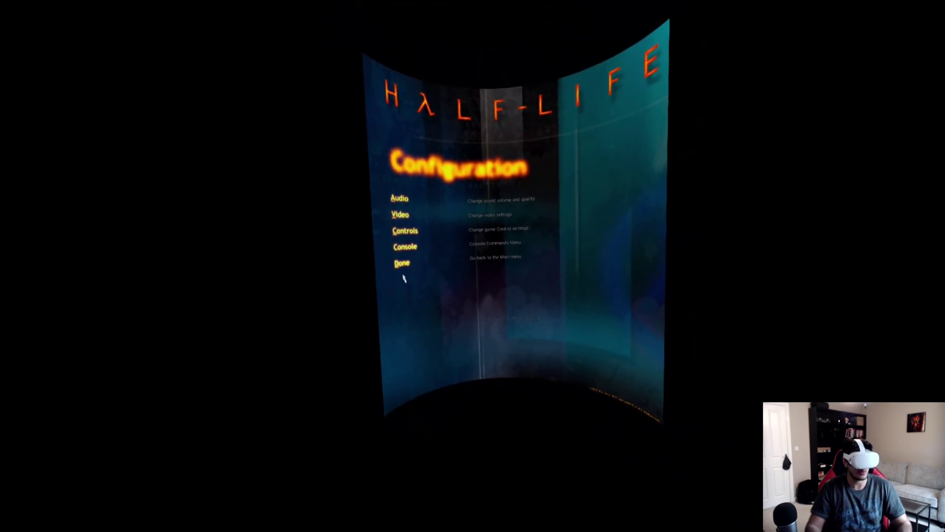
- View Lambda1VR's Controls settings, then bring up the Half-Life main menu
{"action": "left_click", "coordinate": [427, 242]}
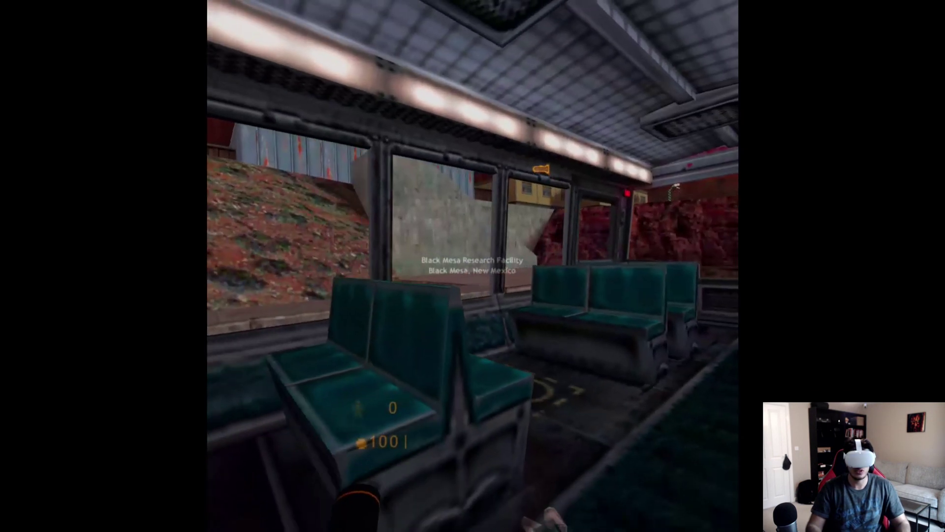
{"action": "key", "text": "Escape"}
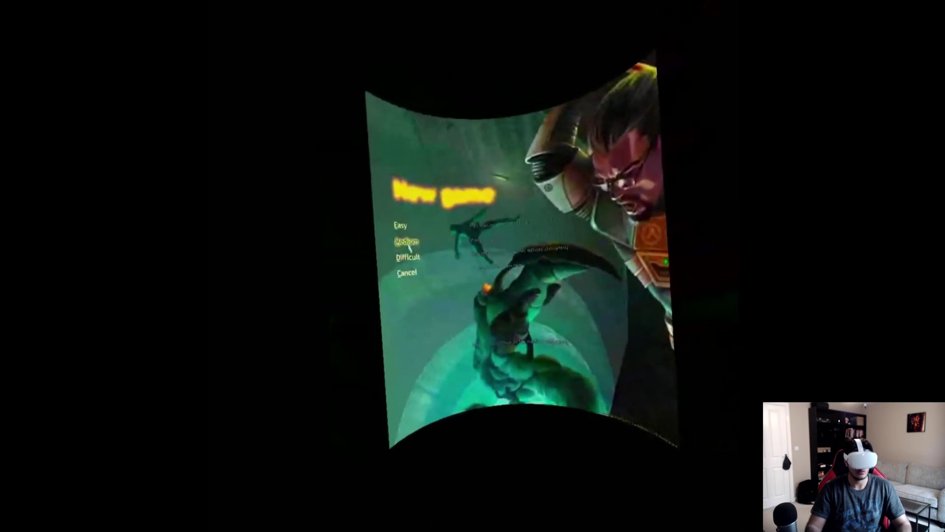
- Start a new Half-Life game on Medium difficulty
{"action": "left_click", "coordinate": [409, 246]}
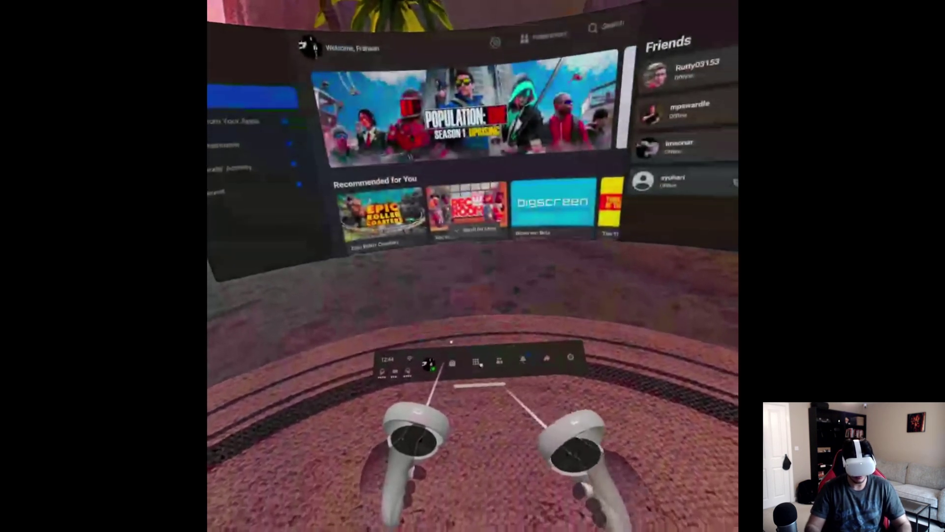
- Quit Lambda1VR Launcher from the Quest system menu
{"action": "scroll", "coordinate": [529, 285], "scroll_direction": "down", "scroll_amount": 3}
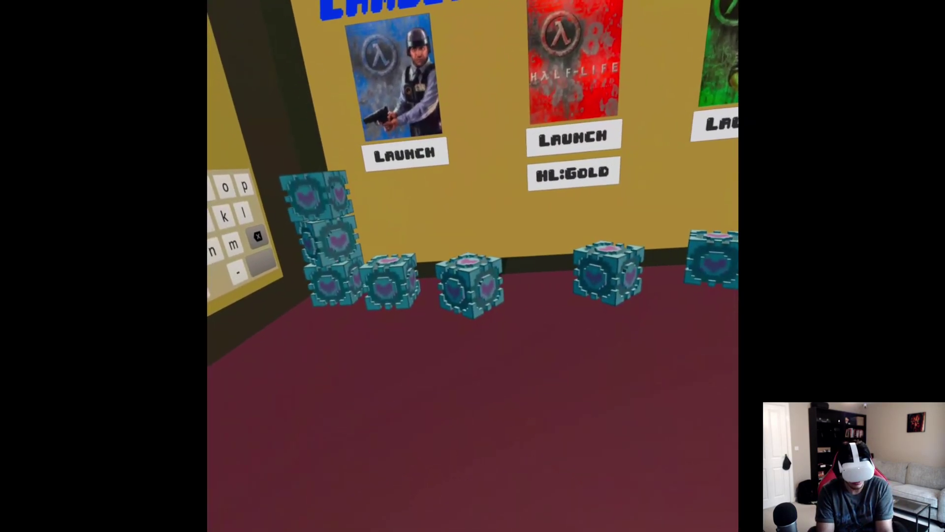
{"action": "key", "text": "super"}
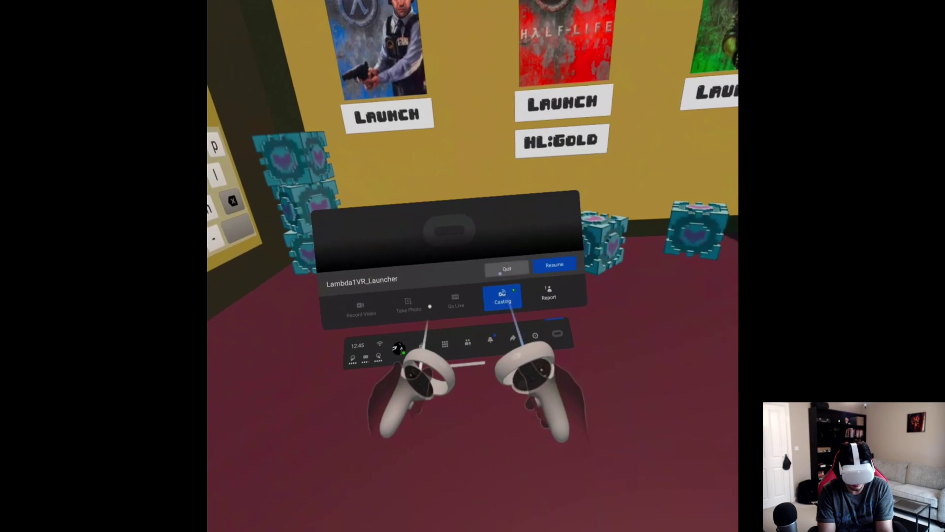
{"action": "left_click", "coordinate": [524, 279]}
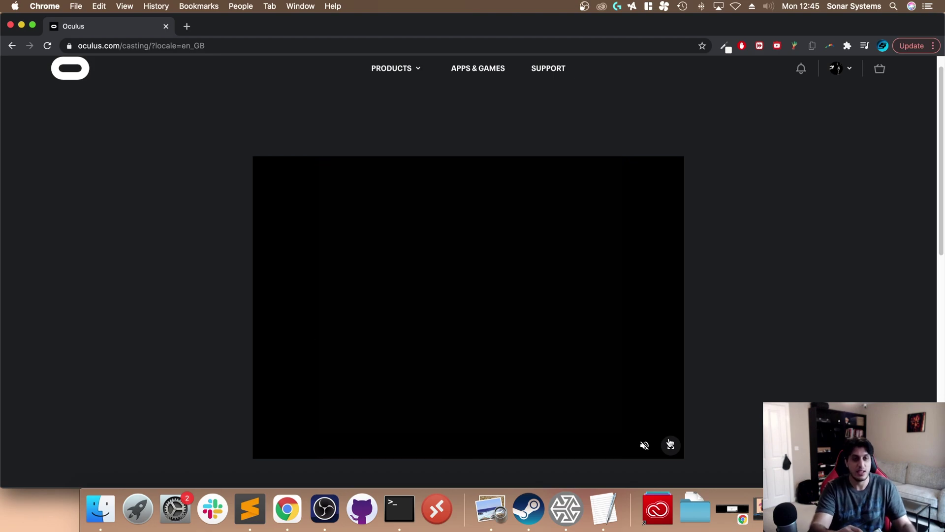
- Close the Chrome window showing the Oculus casting page
{"action": "left_click", "coordinate": [166, 27]}
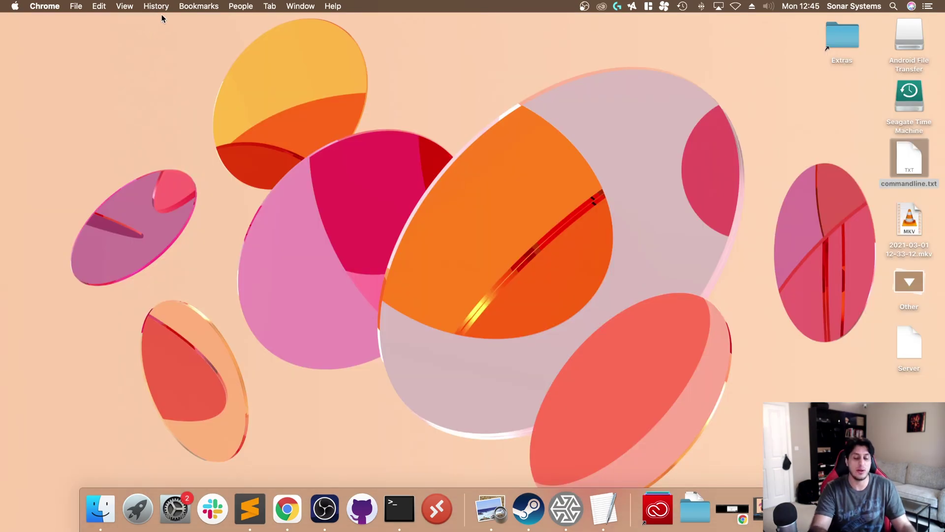